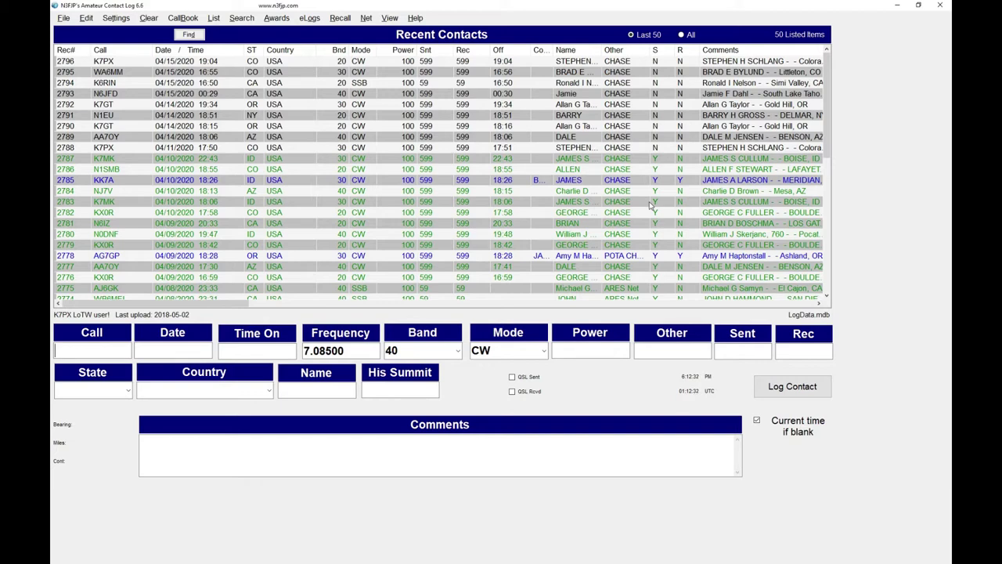
- Review the full details of the newest contact, record 2796, and look through the last 50 contacts
{"action": "double_click", "coordinate": [477, 62]}
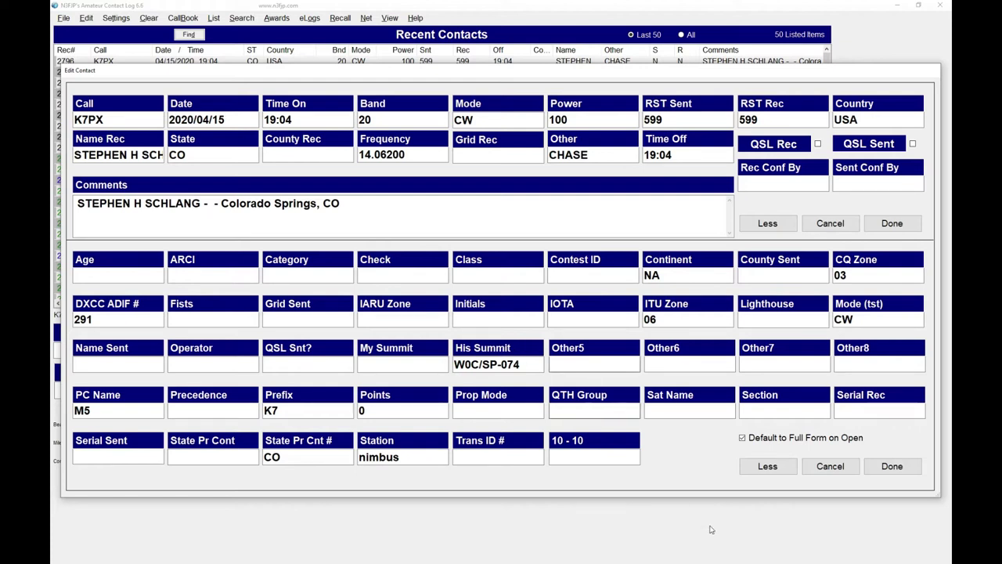
{"action": "left_click", "coordinate": [905, 469]}
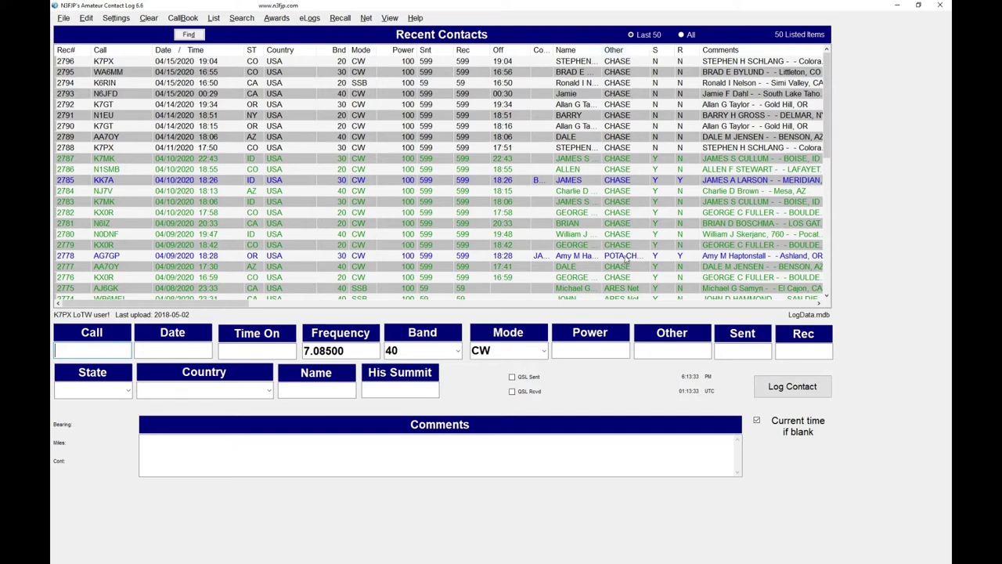
{"action": "scroll", "coordinate": [627, 259], "scroll_direction": "down", "scroll_amount": 9}
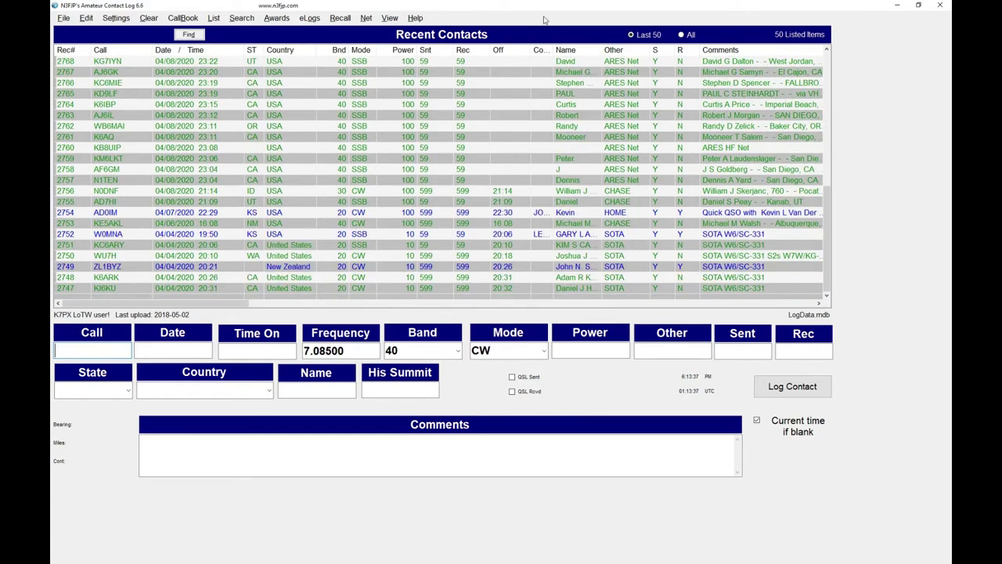
- List all contacts in the log and browse the older entries
{"action": "left_click", "coordinate": [683, 34]}
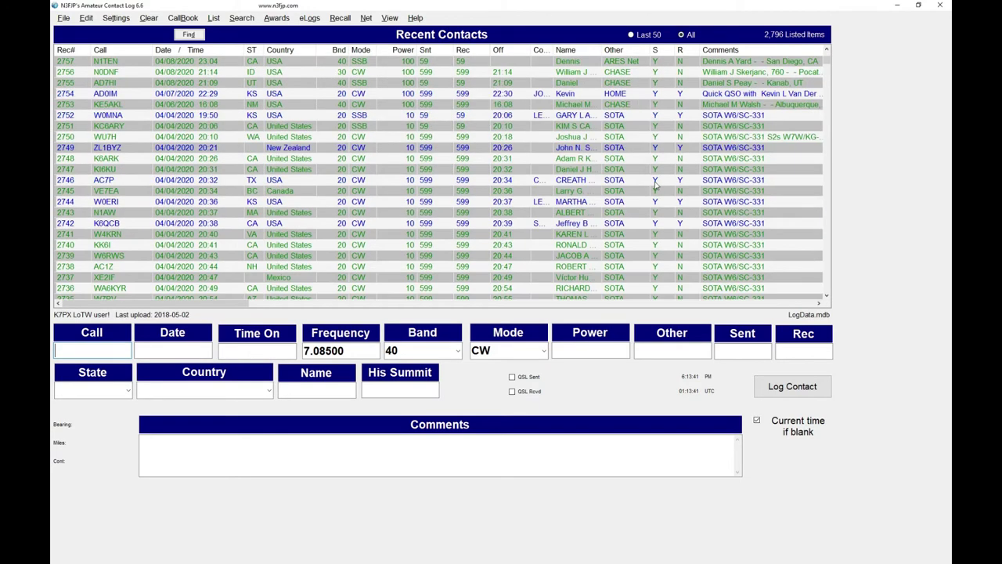
{"action": "scroll", "coordinate": [654, 188], "scroll_direction": "down", "scroll_amount": 10}
{"action": "scroll", "coordinate": [655, 188], "scroll_direction": "down", "scroll_amount": 20}
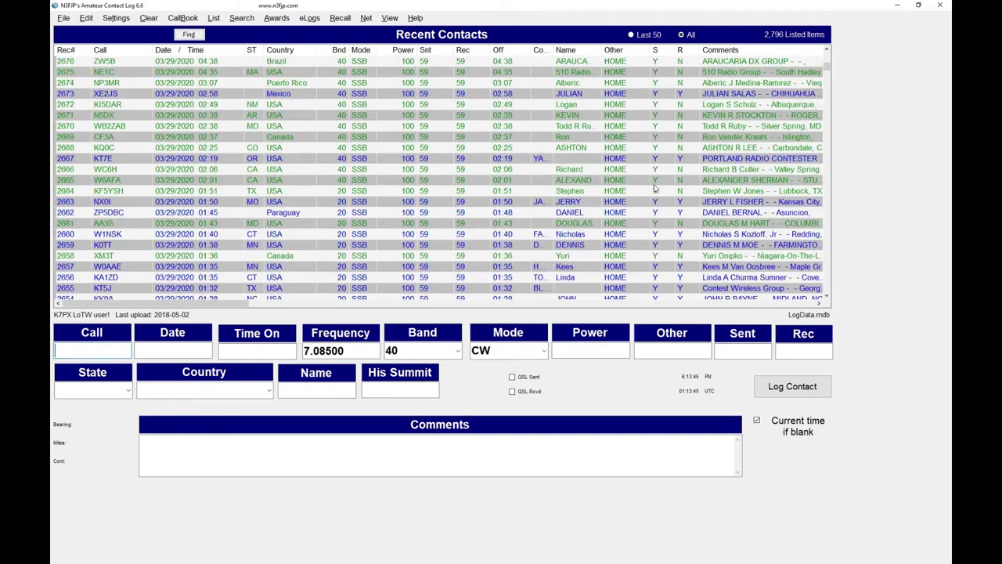
{"action": "scroll", "coordinate": [655, 188], "scroll_direction": "down", "scroll_amount": 19}
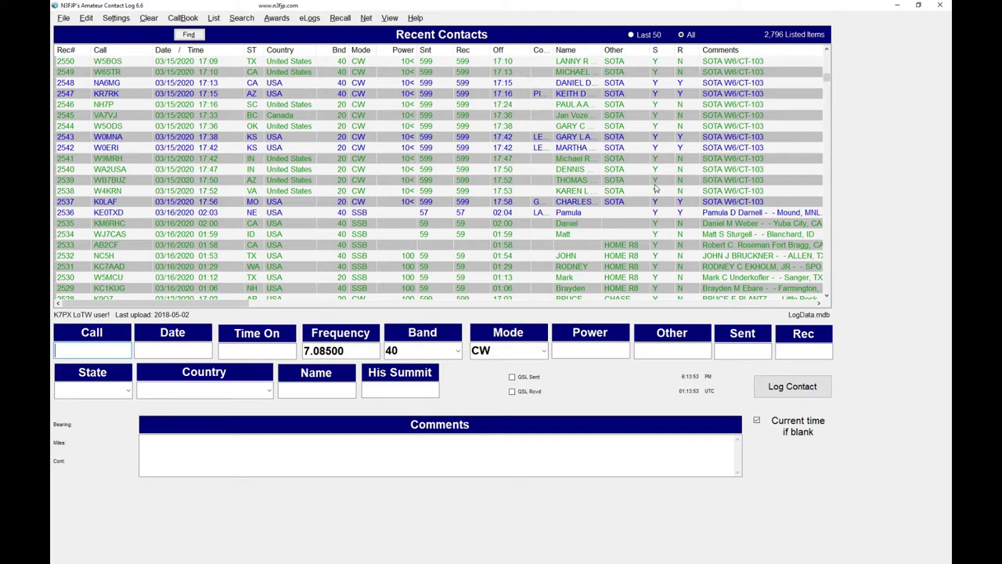
{"action": "scroll", "coordinate": [656, 188], "scroll_direction": "up", "scroll_amount": 20}
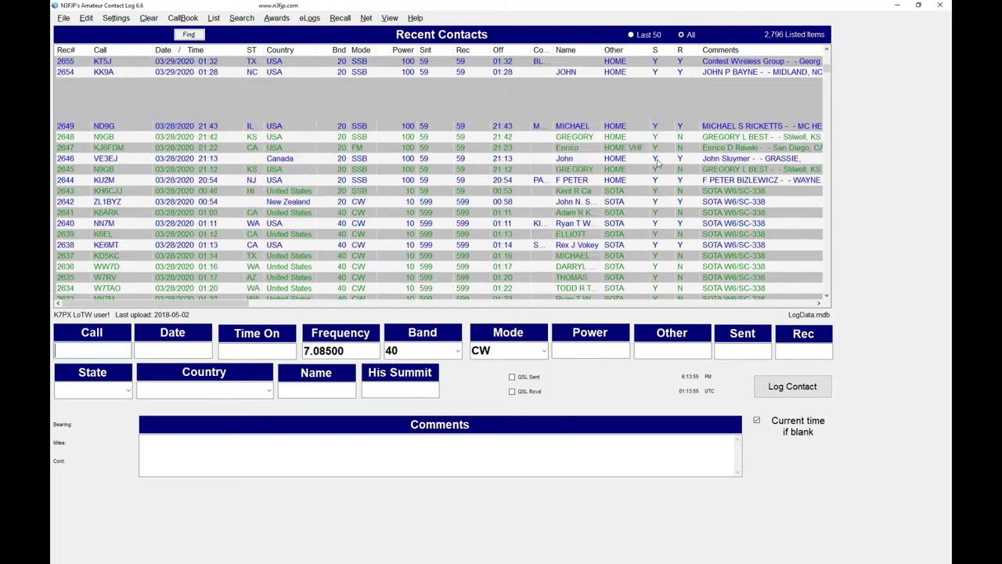
{"action": "scroll", "coordinate": [658, 144], "scroll_direction": "up", "scroll_amount": 20}
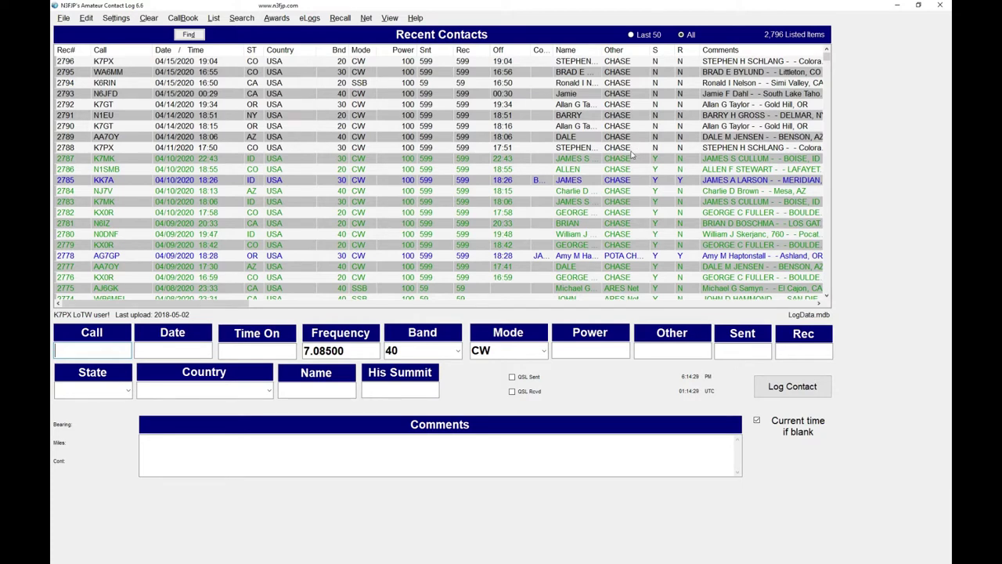
- Select contact records 2788 through 2796 and start an ADIF export of only the selected records
{"action": "left_click", "coordinate": [628, 149]}
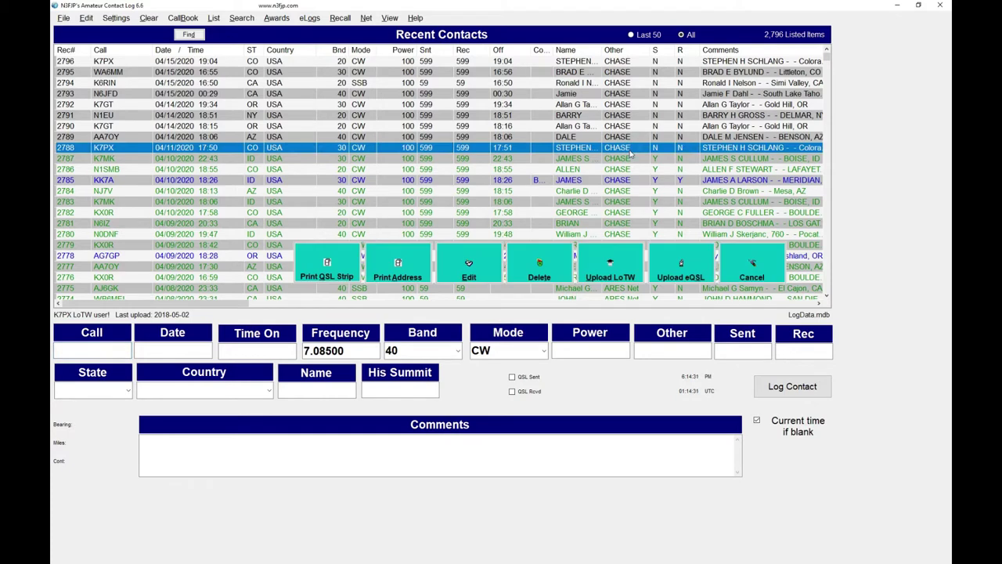
{"action": "left_click", "coordinate": [637, 62], "text": "shift"}
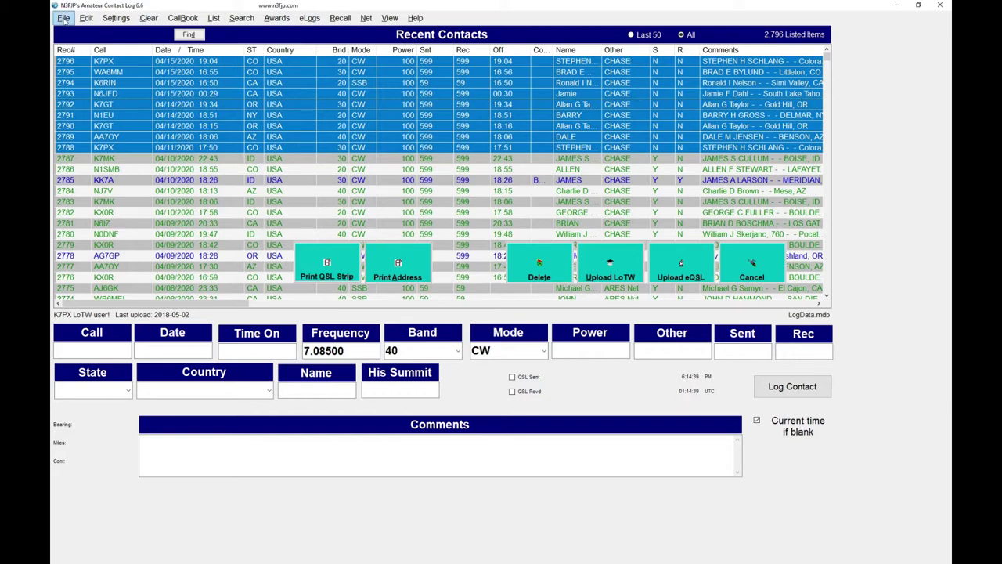
{"action": "left_click", "coordinate": [63, 18]}
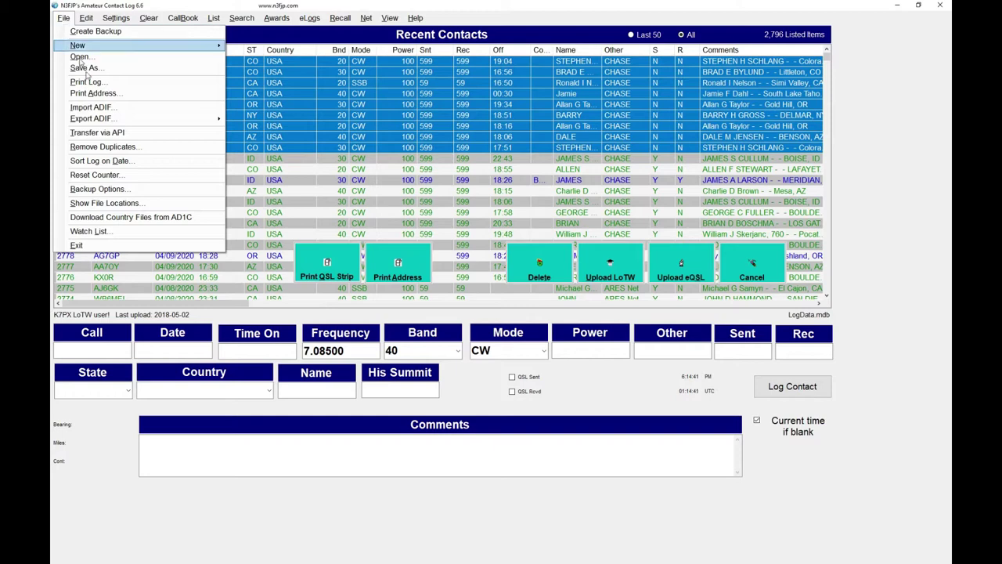
{"action": "mouse_move", "coordinate": [99, 122]}
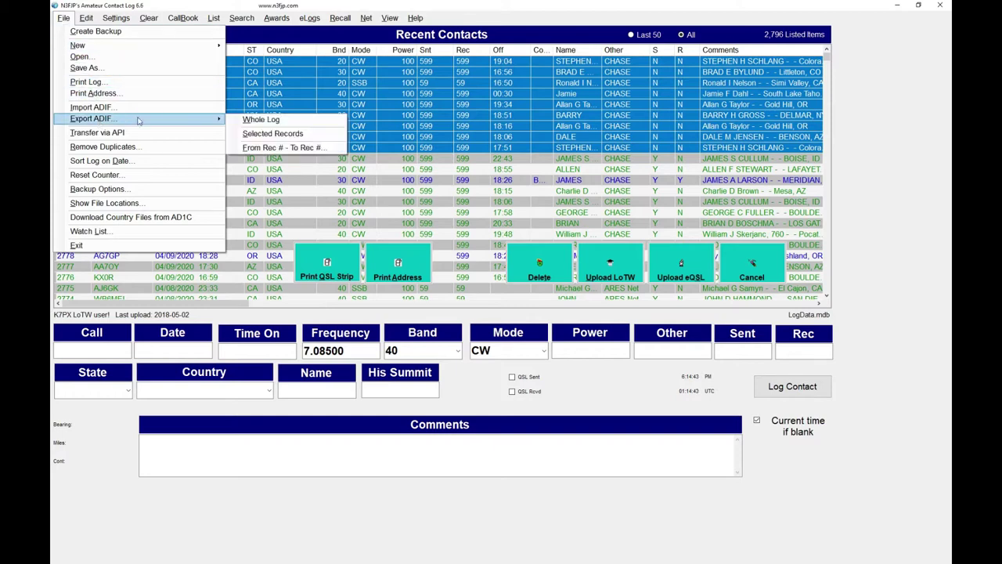
{"action": "left_click", "coordinate": [267, 134]}
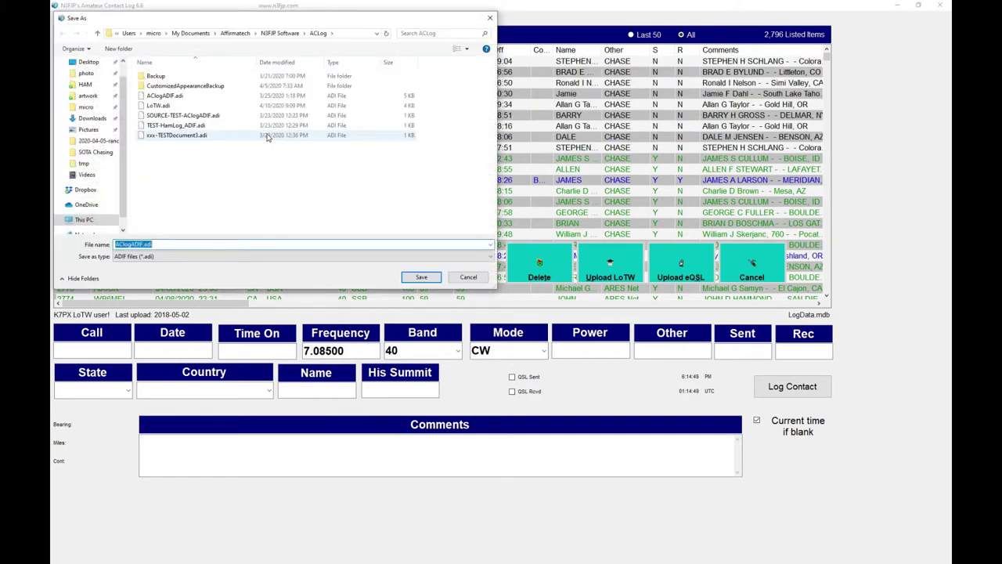
- Save the export as c:\tmp\2020-04-15-CHASE-AClogADIF.adi, accepting the PH to SSB mode mapping
{"action": "key", "text": "Home"}
{"action": "type", "text": "c:\\tmp\\2020-04-"}
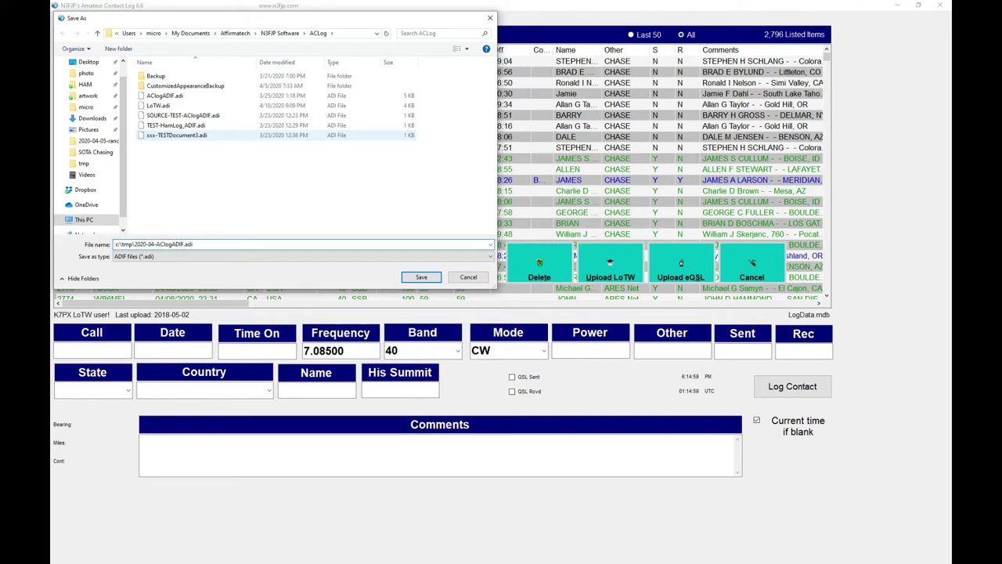
{"action": "type", "text": "15-CHASE-"}
{"action": "key", "text": "Return"}
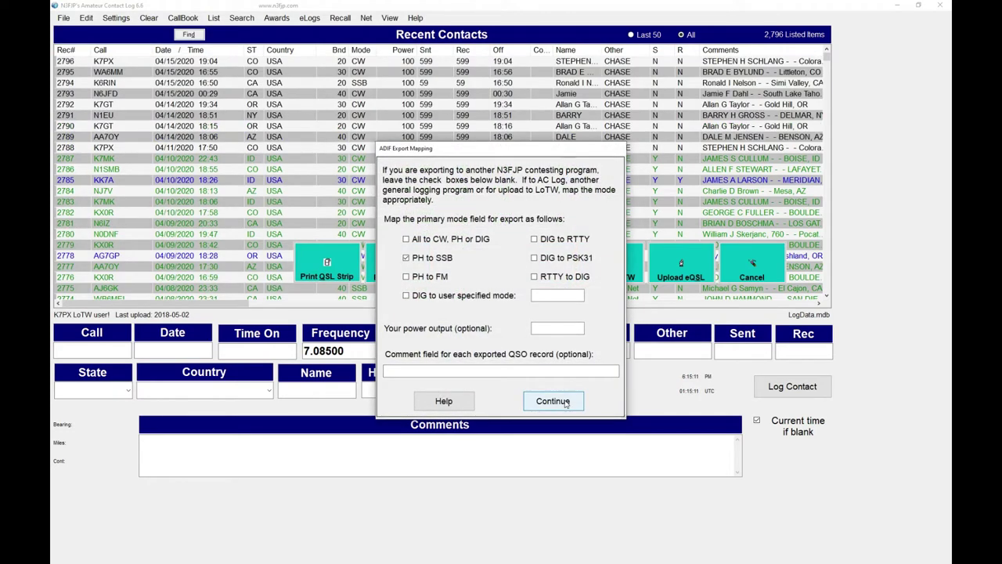
{"action": "left_click", "coordinate": [566, 402]}
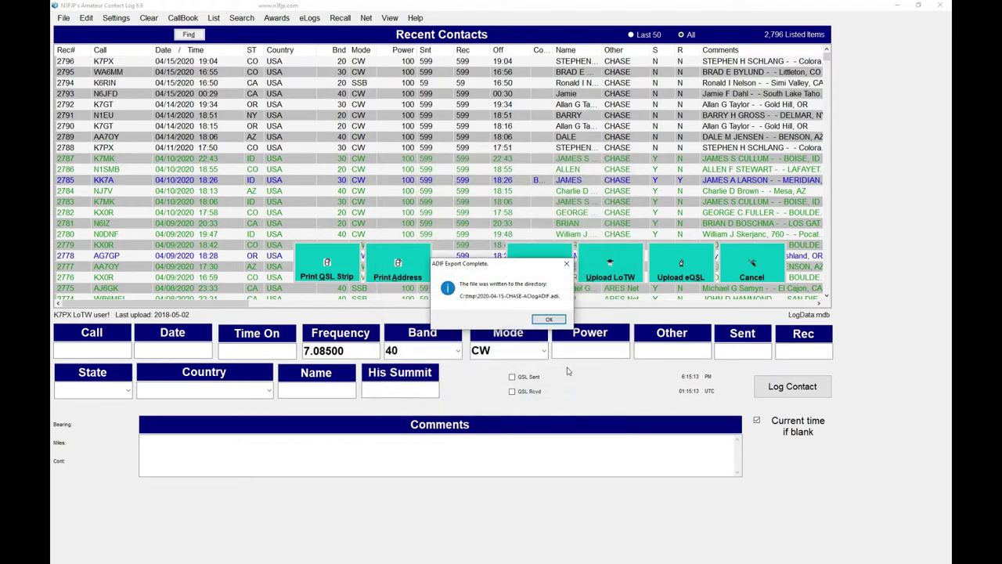
{"action": "left_click", "coordinate": [549, 319]}
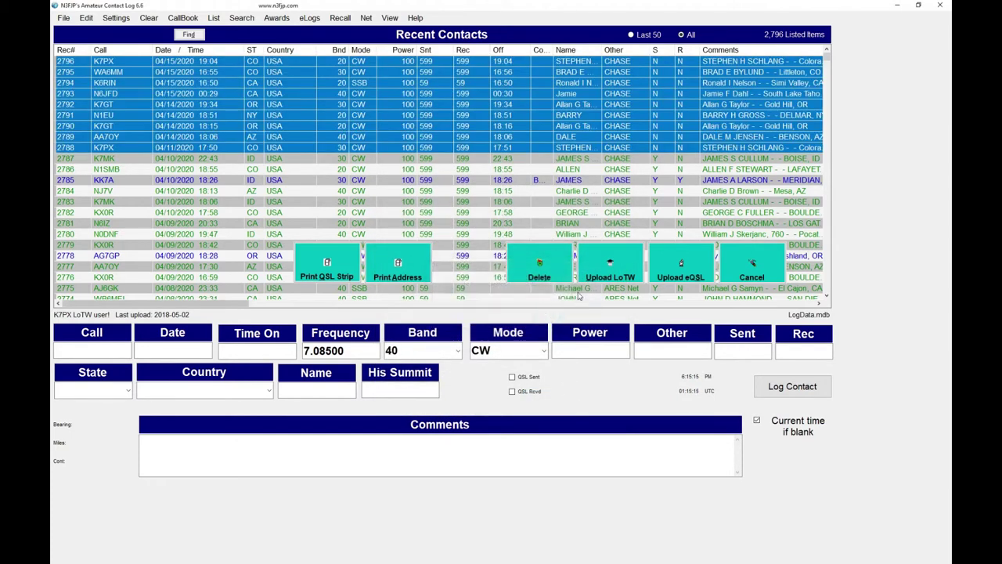
- Switch to the Chrome window with the ON6ZQ ADIF to SOTA log converter and maximize it
{"action": "left_click", "coordinate": [897, 5]}
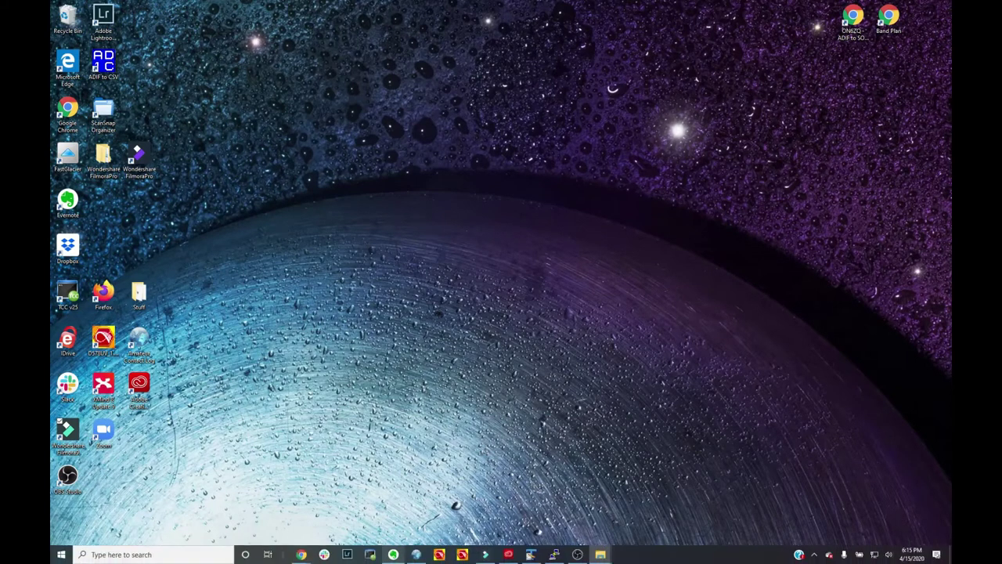
{"action": "mouse_move", "coordinate": [578, 556]}
{"action": "mouse_move", "coordinate": [302, 557]}
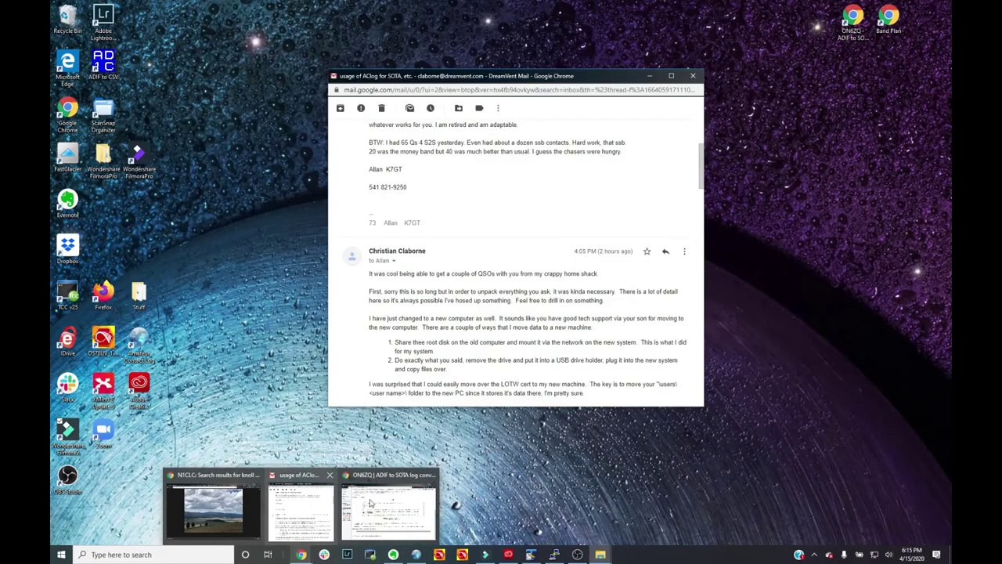
{"action": "mouse_move", "coordinate": [388, 501]}
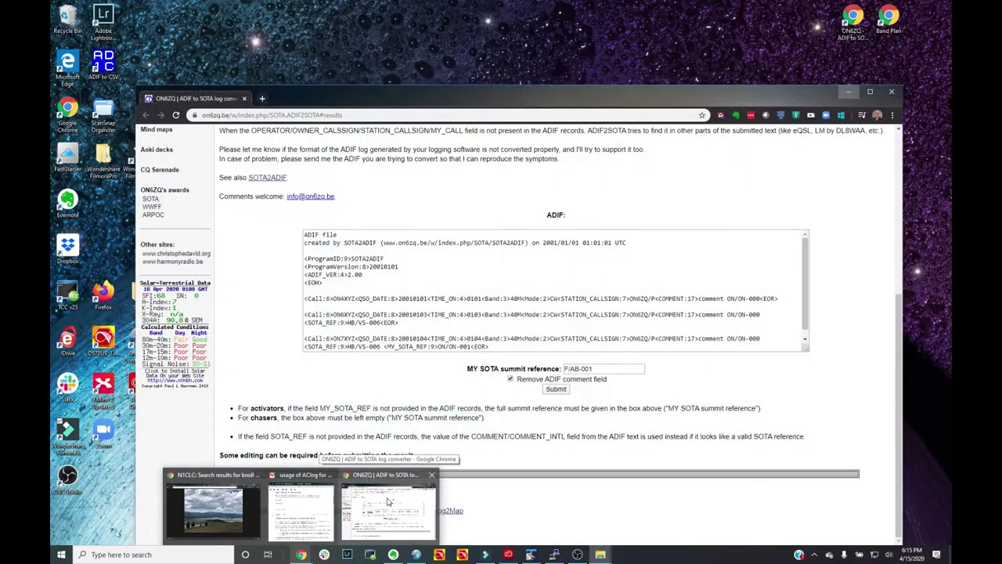
{"action": "left_click", "coordinate": [387, 502]}
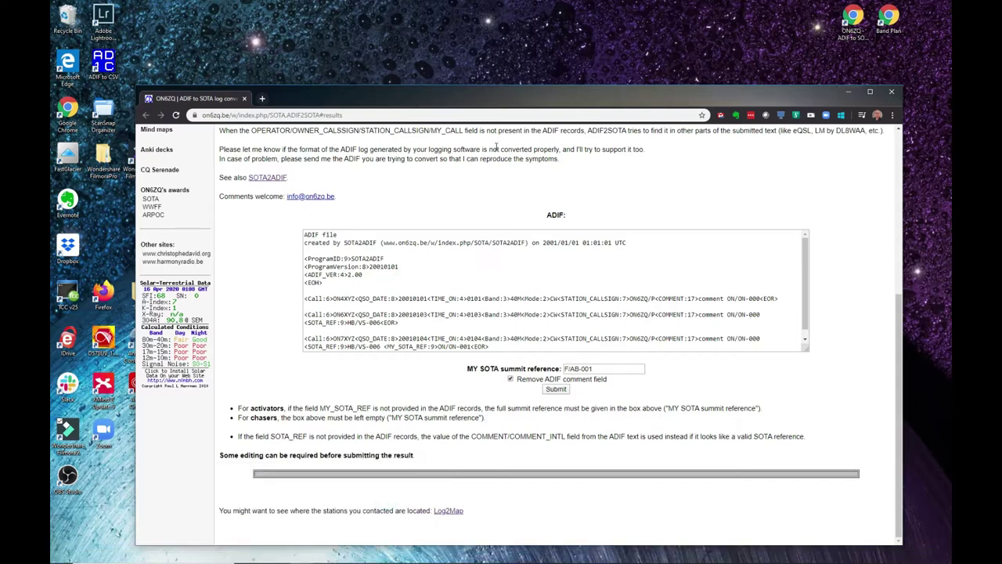
{"action": "double_click", "coordinate": [520, 100]}
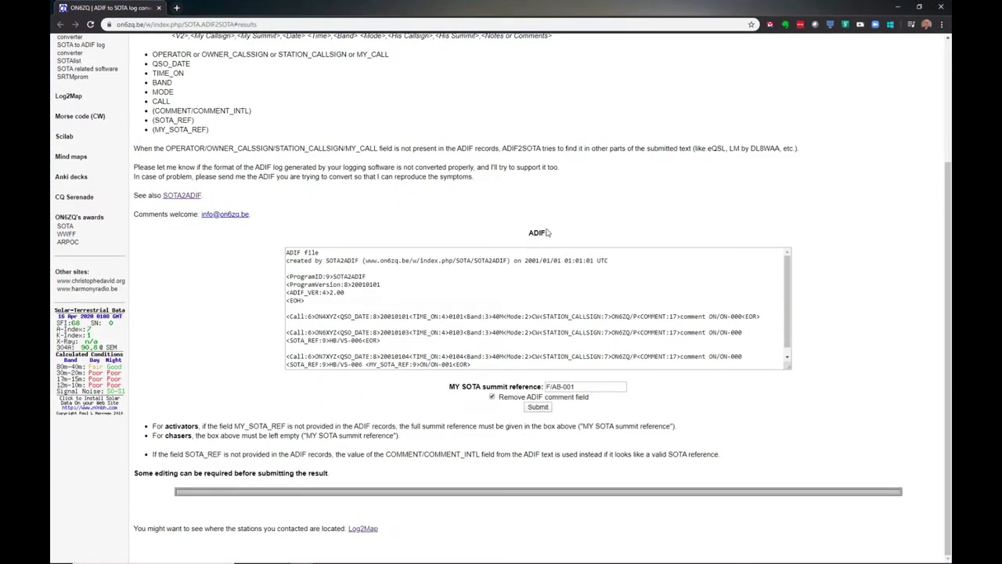
- Enlarge the converter page and examine its conversion instructions, expected ADIF fields and input form
{"action": "key", "text": "ctrl+plus"}
{"action": "key", "text": "ctrl+plus"}
{"action": "key", "text": "ctrl+plus"}
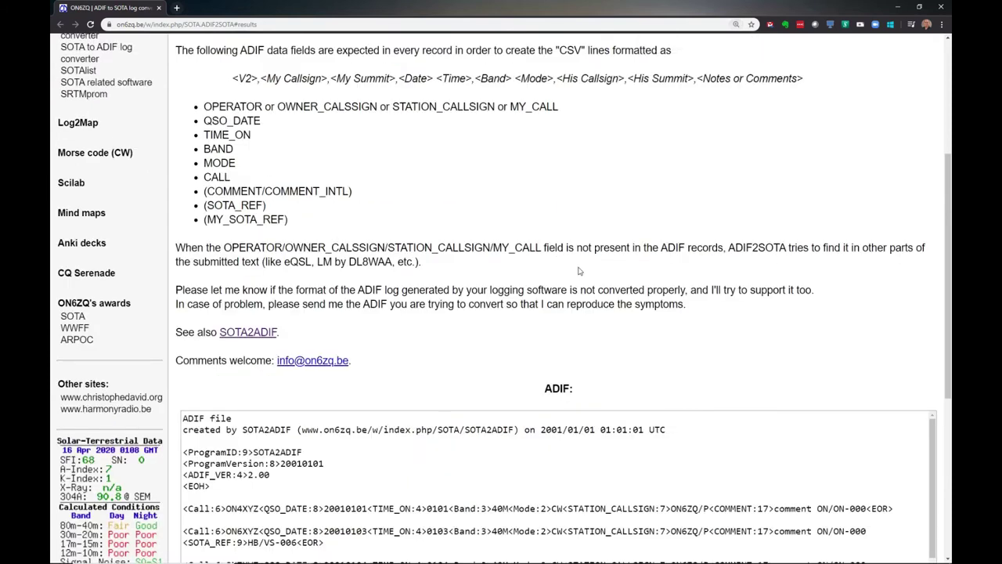
{"action": "scroll", "coordinate": [549, 277], "scroll_direction": "up", "scroll_amount": 1}
{"action": "scroll", "coordinate": [549, 277], "scroll_direction": "up", "scroll_amount": 2}
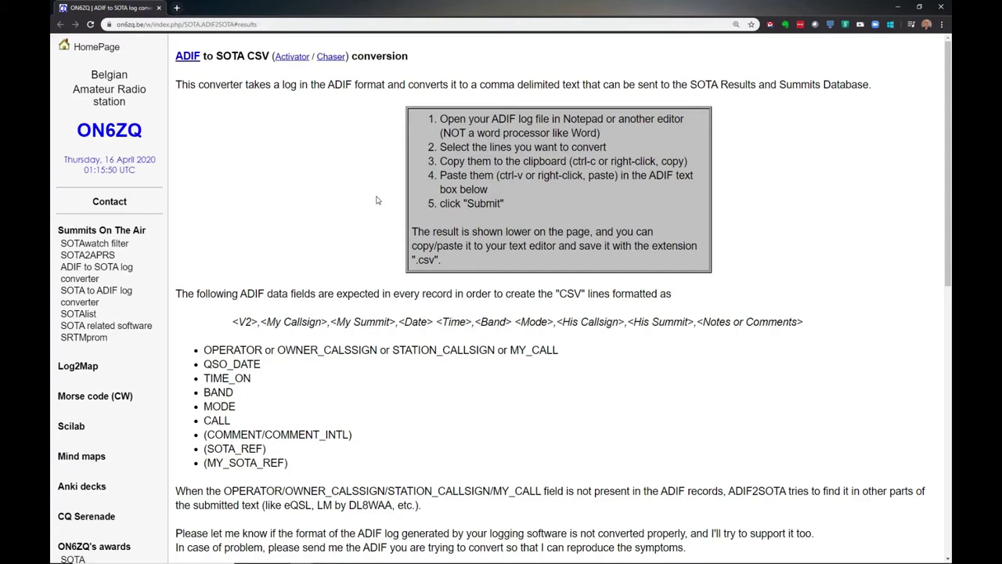
{"action": "scroll", "coordinate": [376, 196], "scroll_direction": "down", "scroll_amount": 3}
{"action": "scroll", "coordinate": [377, 204], "scroll_direction": "up", "scroll_amount": 3}
{"action": "scroll", "coordinate": [401, 307], "scroll_direction": "down", "scroll_amount": 5}
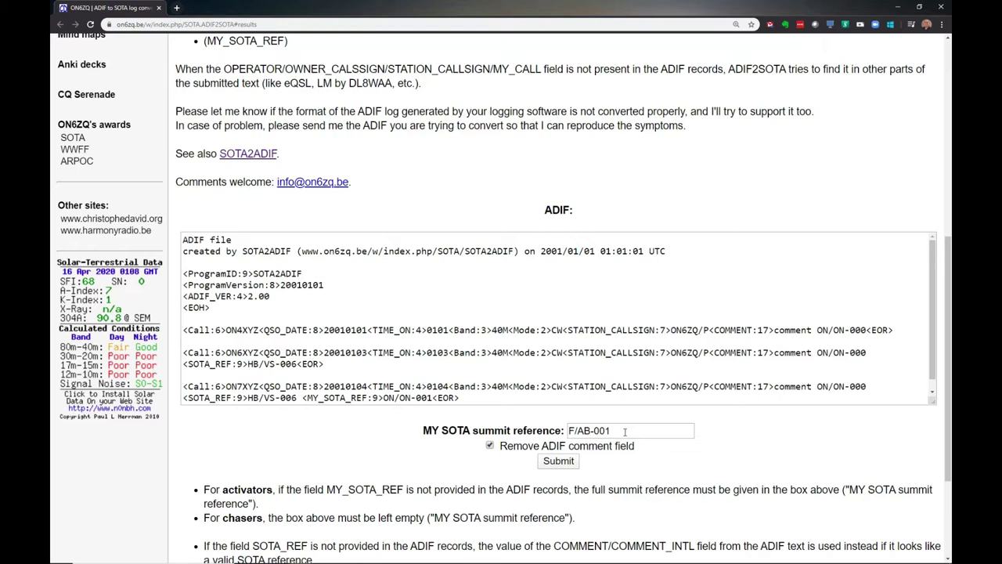
- Launch Notepad and open 2020-04-15-CHASE-AClogADIF.adi from the tmp folder, filtering the file list by *.adi
{"action": "key", "text": "super"}
{"action": "type", "text": "notepad"}
{"action": "key", "text": "Return"}
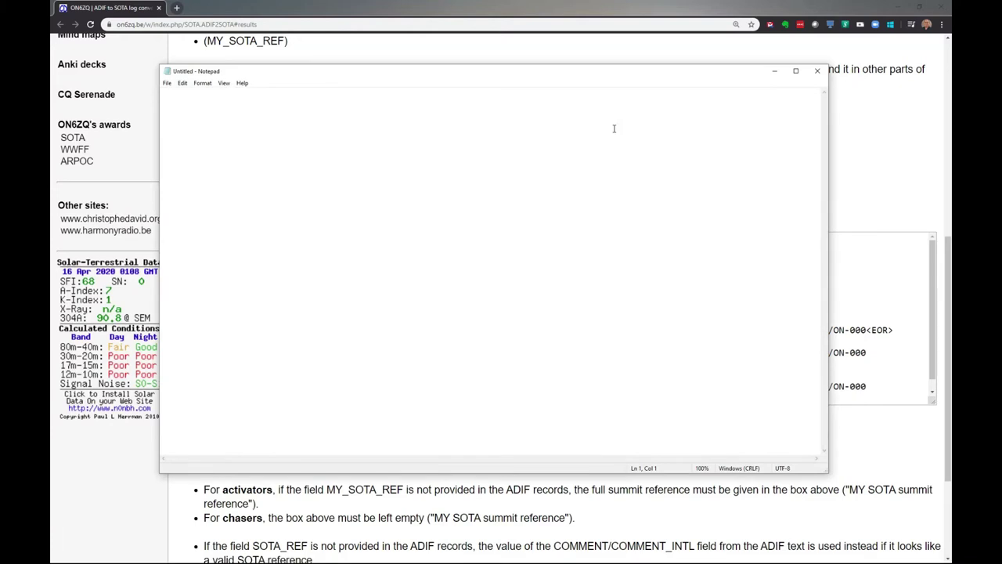
{"action": "key", "text": "ctrl+o"}
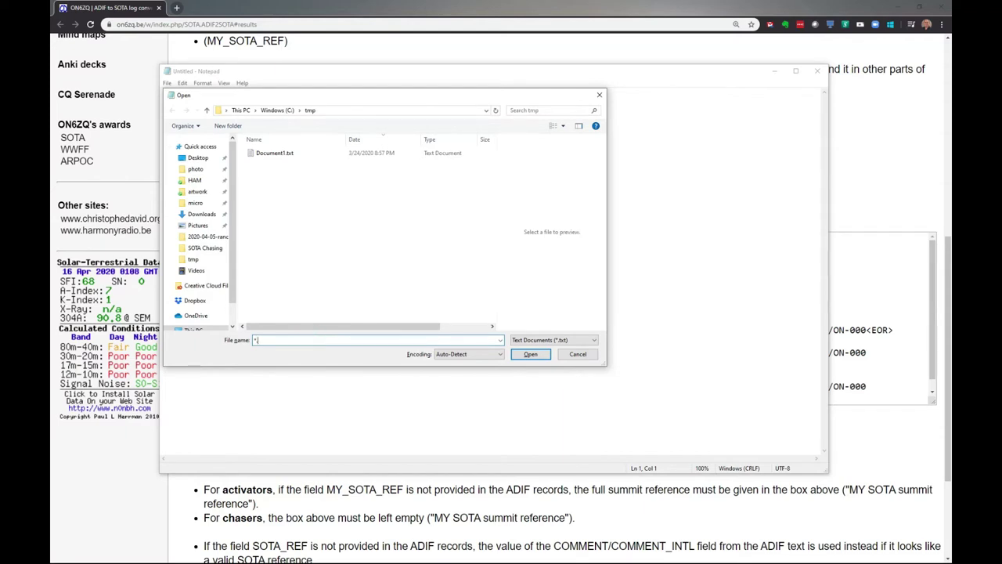
{"action": "type", "text": "*.adi"}
{"action": "key", "text": "Return"}
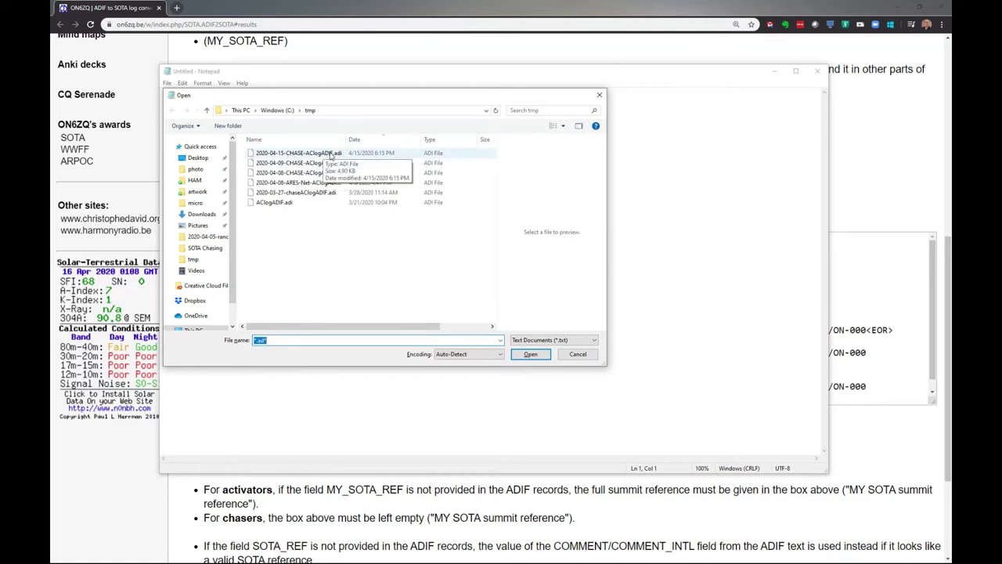
{"action": "double_click", "coordinate": [319, 155]}
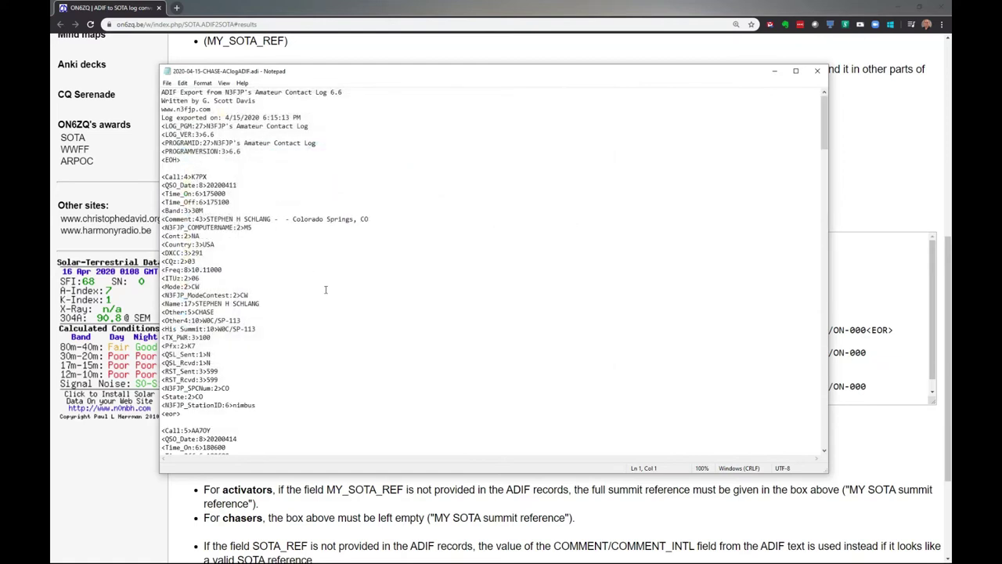
- Look over the exported contact records and copy the file's entire text to the clipboard
{"action": "scroll", "coordinate": [325, 292], "scroll_direction": "down", "scroll_amount": 10}
{"action": "scroll", "coordinate": [326, 292], "scroll_direction": "up", "scroll_amount": 10}
{"action": "scroll", "coordinate": [326, 291], "scroll_direction": "down", "scroll_amount": 12}
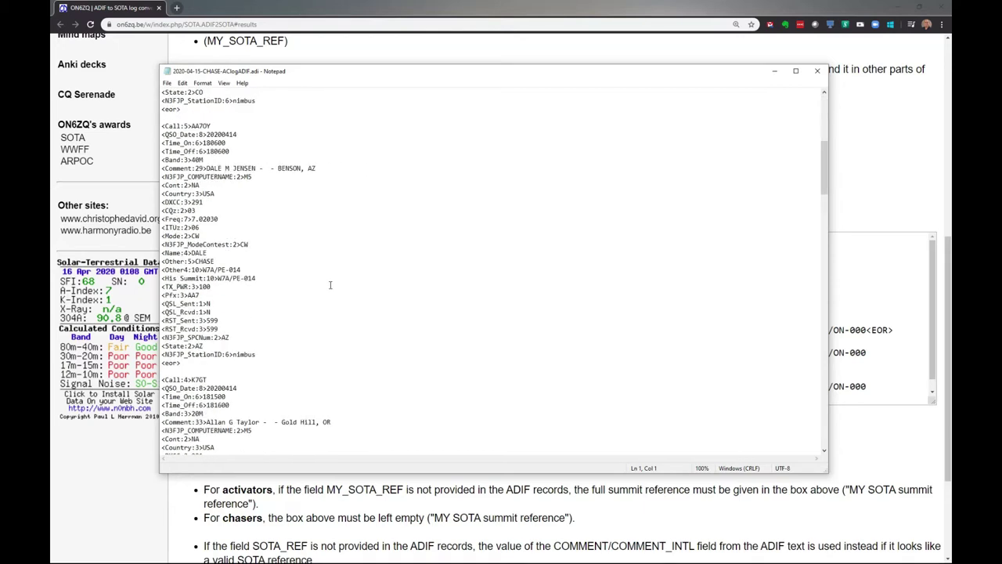
{"action": "scroll", "coordinate": [329, 285], "scroll_direction": "down", "scroll_amount": 12}
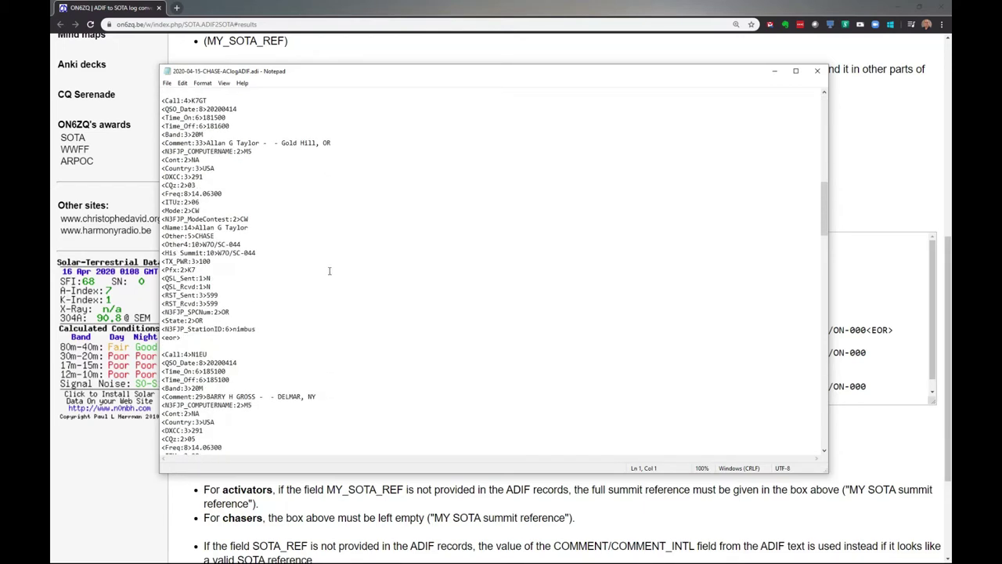
{"action": "scroll", "coordinate": [329, 270], "scroll_direction": "up", "scroll_amount": 20}
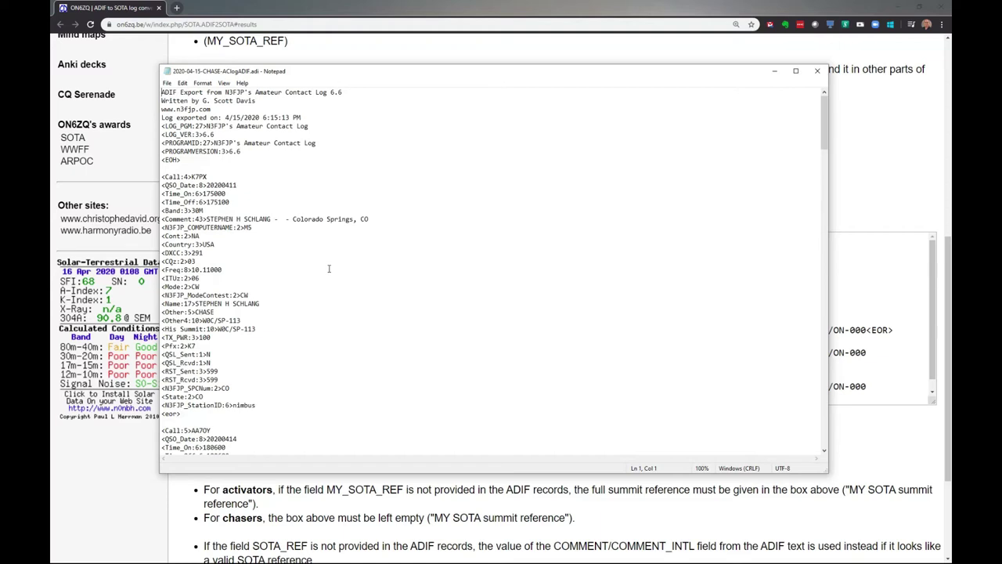
{"action": "key", "text": "ctrl+a"}
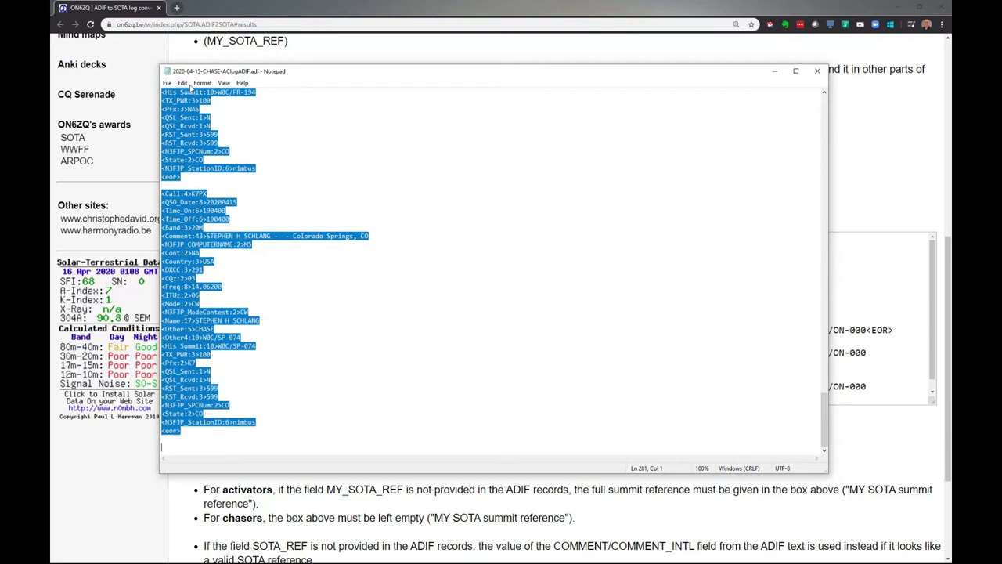
{"action": "left_click", "coordinate": [182, 83]}
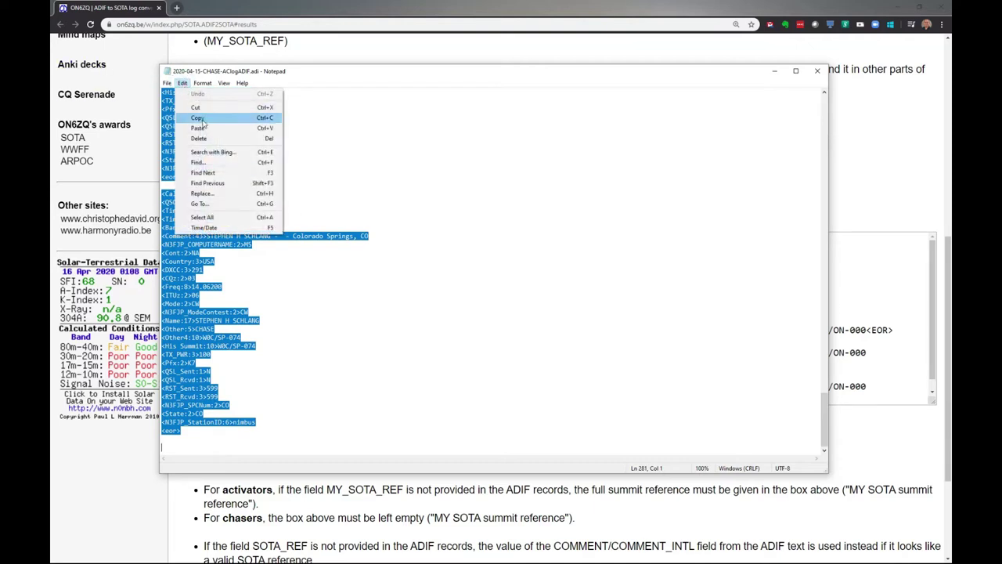
{"action": "left_click", "coordinate": [195, 117]}
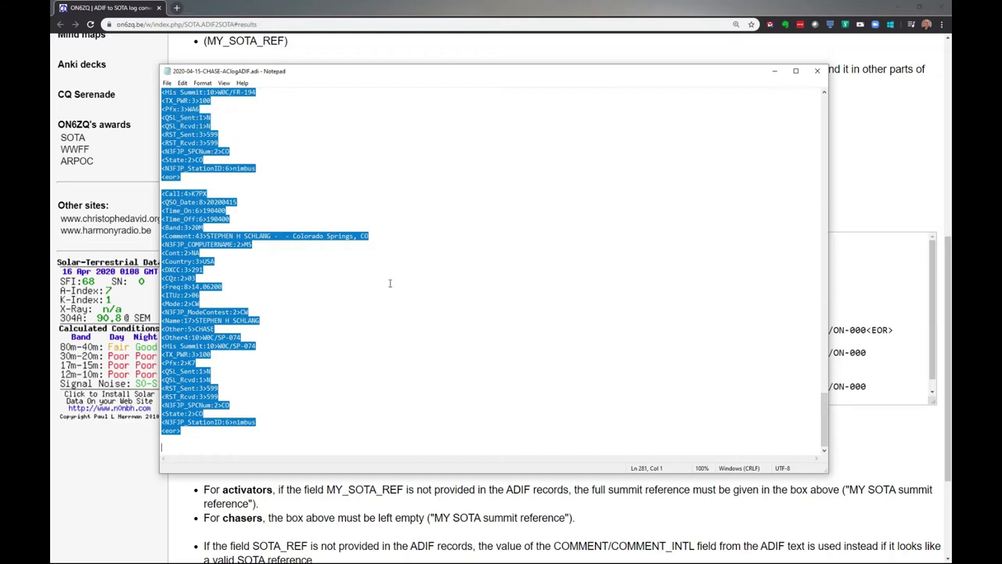
- Switch back to the converter page in Chrome and replace the sample ADIF text with the copied contact records
{"action": "left_click", "coordinate": [550, 510]}
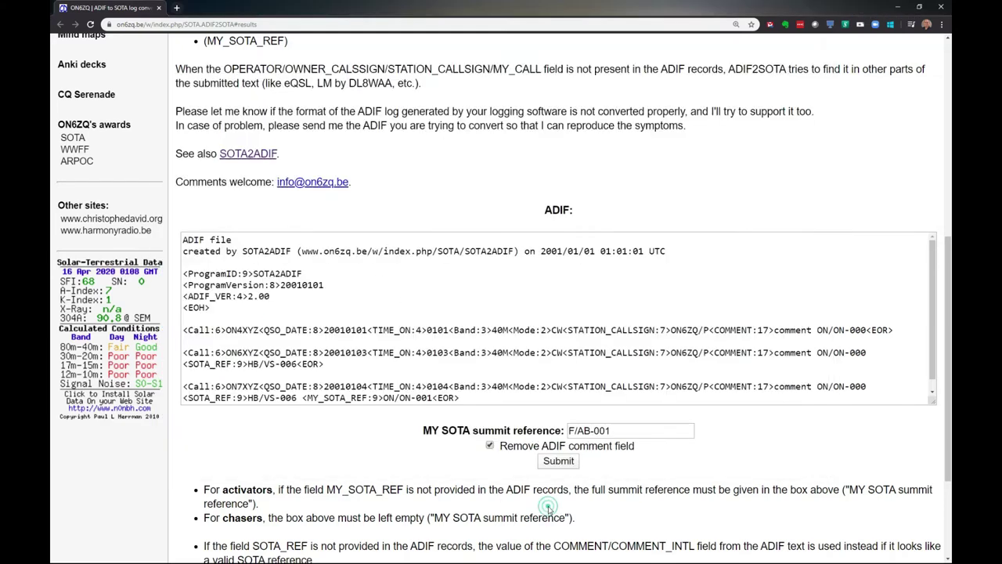
{"action": "left_click", "coordinate": [370, 298]}
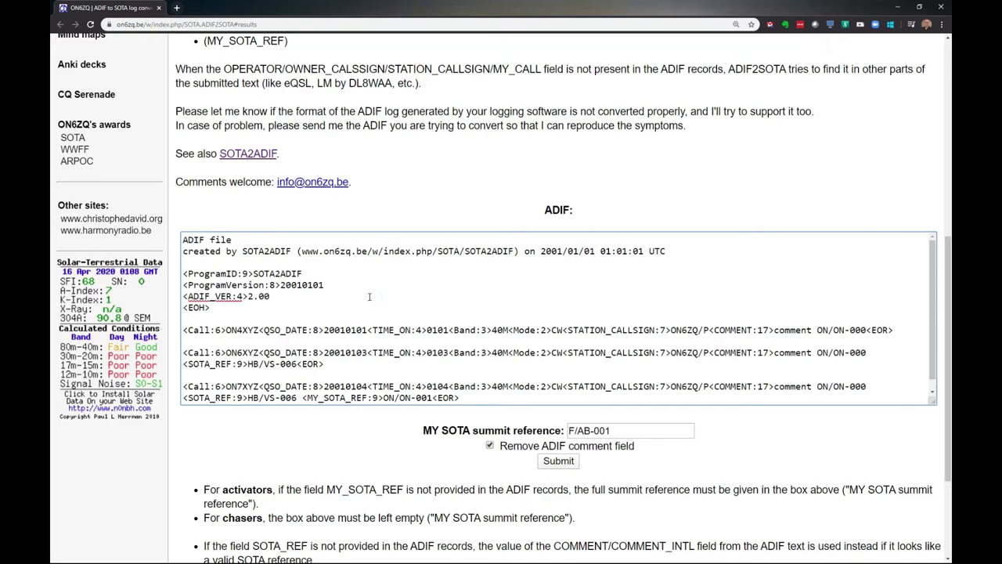
{"action": "key", "text": "ctrl+a"}
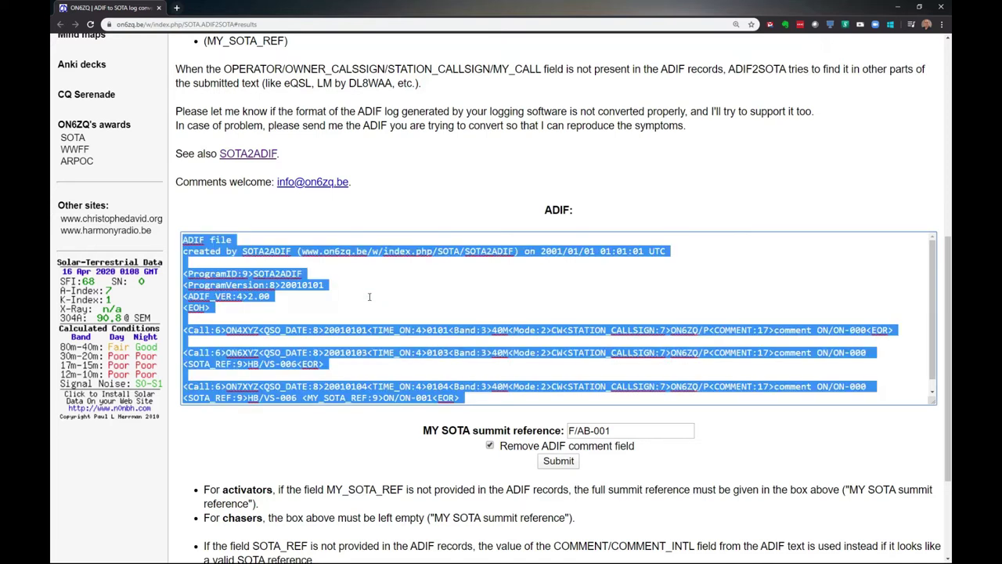
{"action": "key", "text": "Delete"}
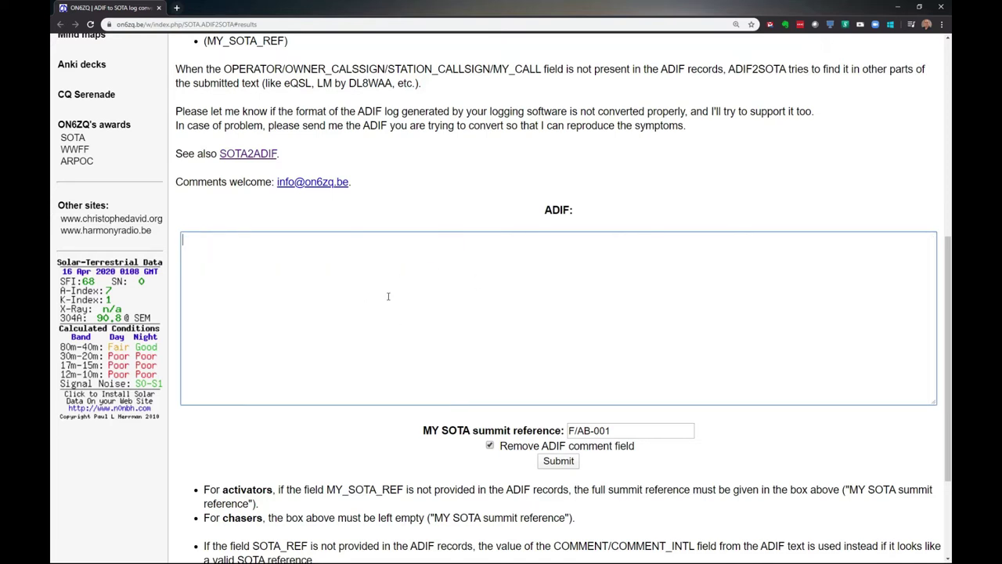
{"action": "key", "text": "ctrl+v"}
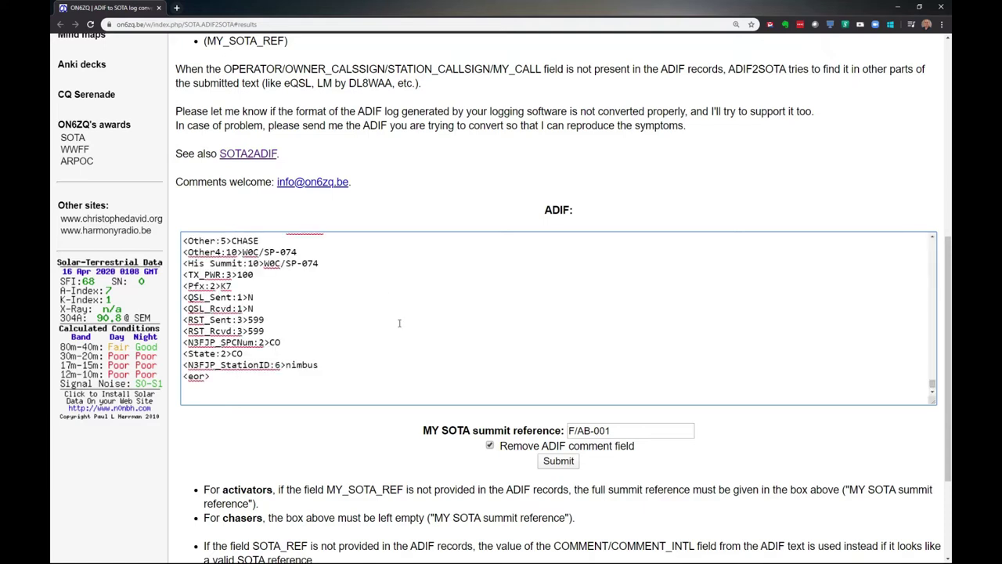
{"action": "scroll", "coordinate": [399, 323], "scroll_direction": "up", "scroll_amount": 15}
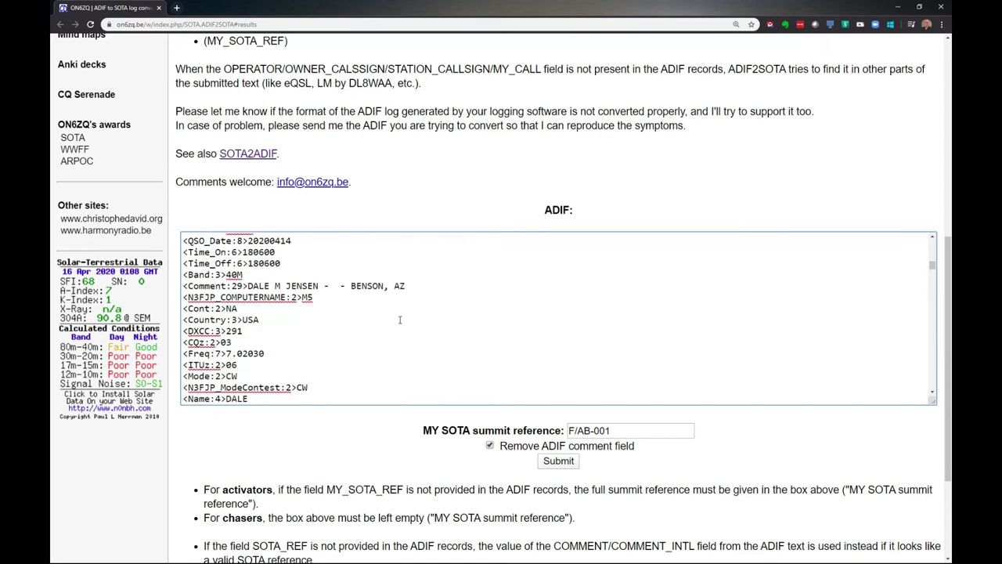
{"action": "scroll", "coordinate": [400, 319], "scroll_direction": "up", "scroll_amount": 5}
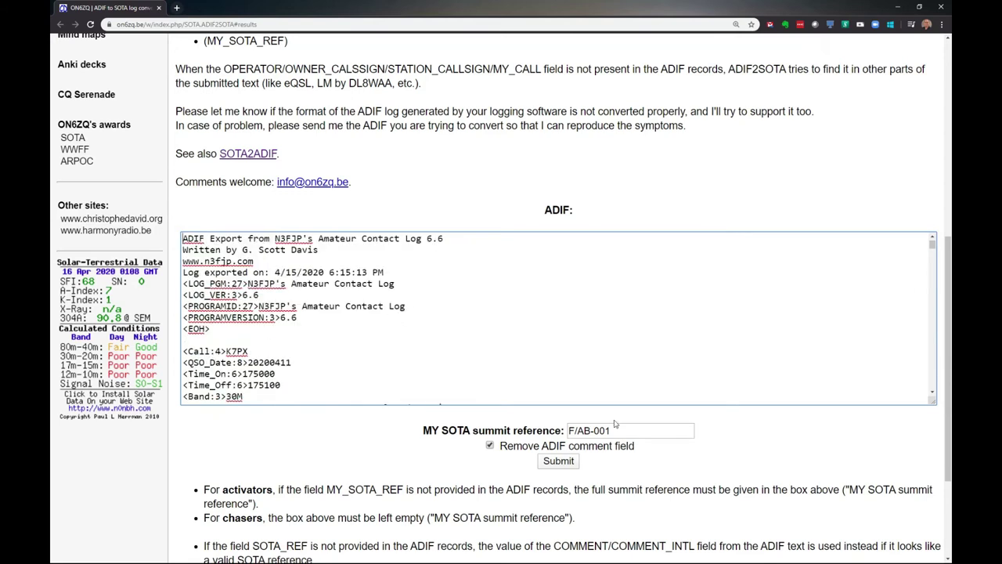
- Empty the MY SOTA summit reference for a chaser log and submit the ADIF records for conversion
{"action": "left_click_drag", "start_coordinate": [626, 430], "coordinate": [562, 433]}
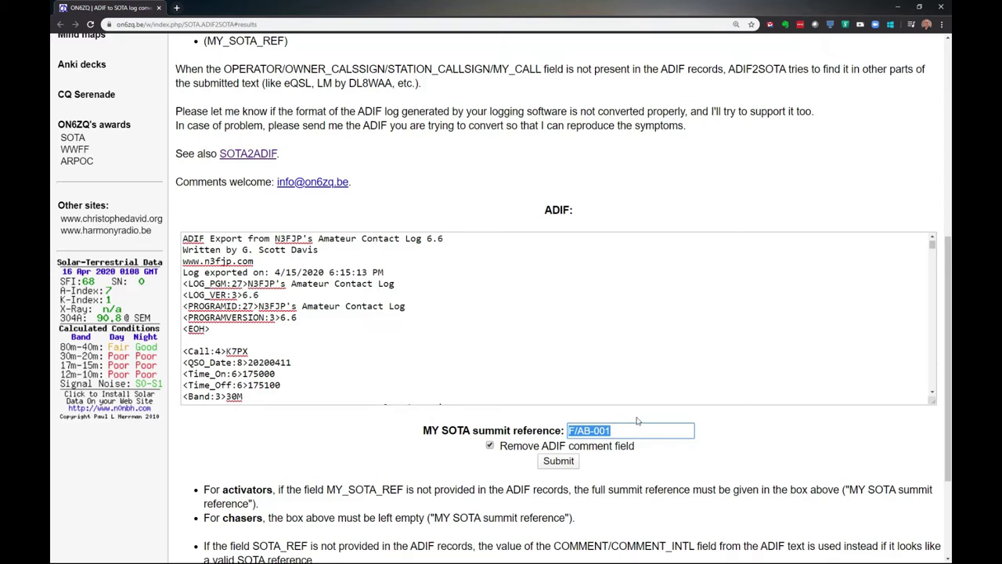
{"action": "key", "text": "BackSpace"}
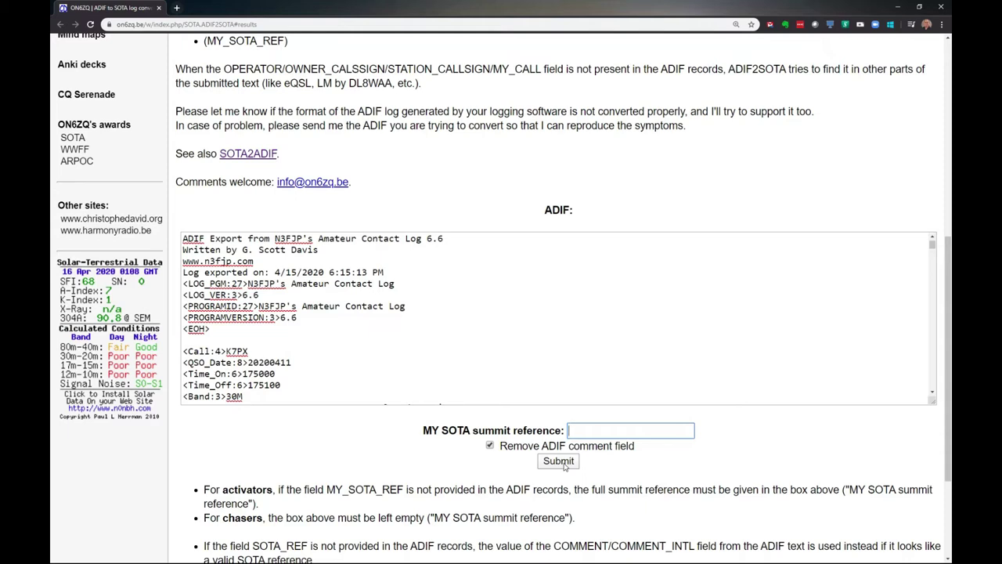
{"action": "left_click", "coordinate": [564, 466]}
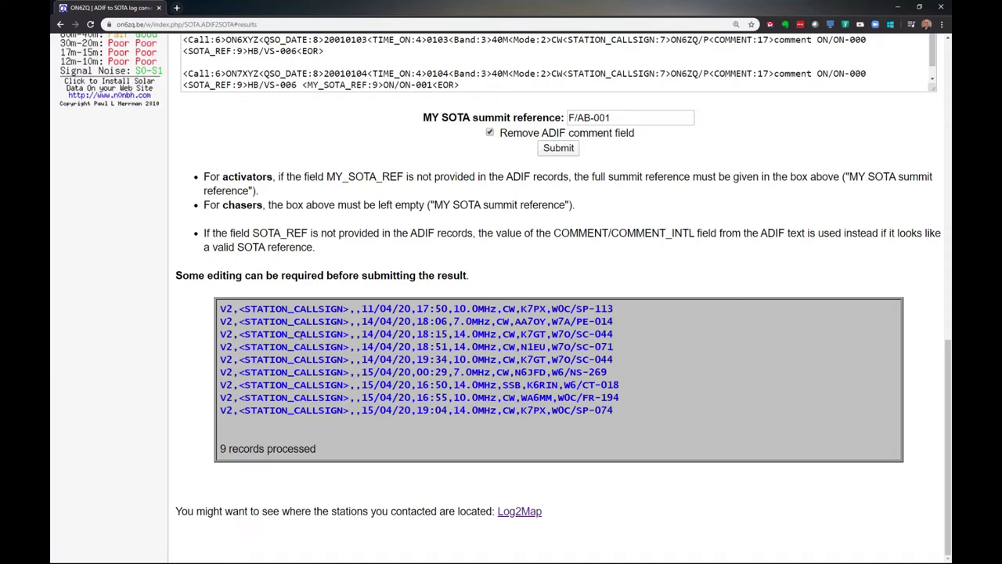
- Copy all converted V2 record lines from the result box, excluding the rest of the page
{"action": "double_click", "coordinate": [301, 334]}
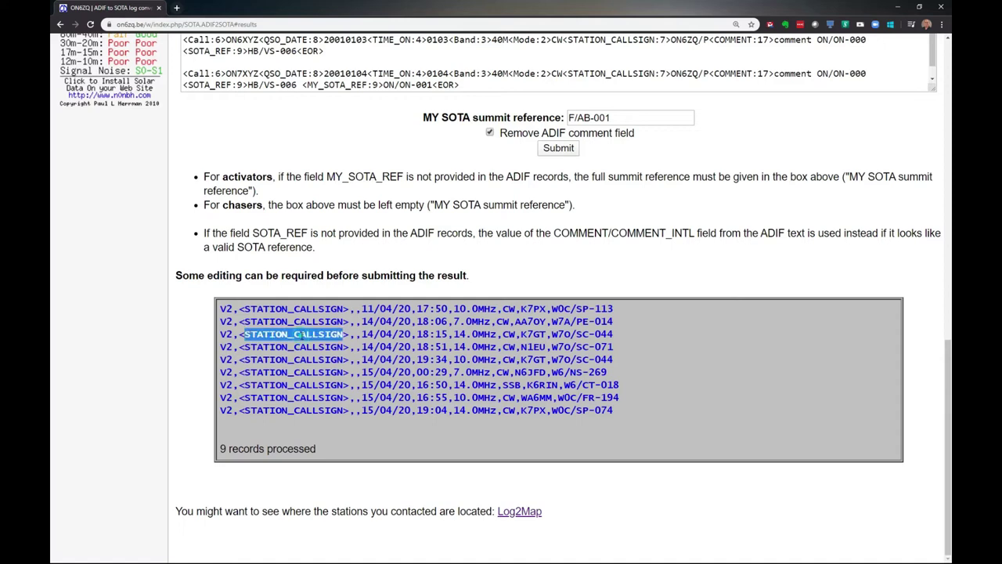
{"action": "key", "text": "ctrl+a"}
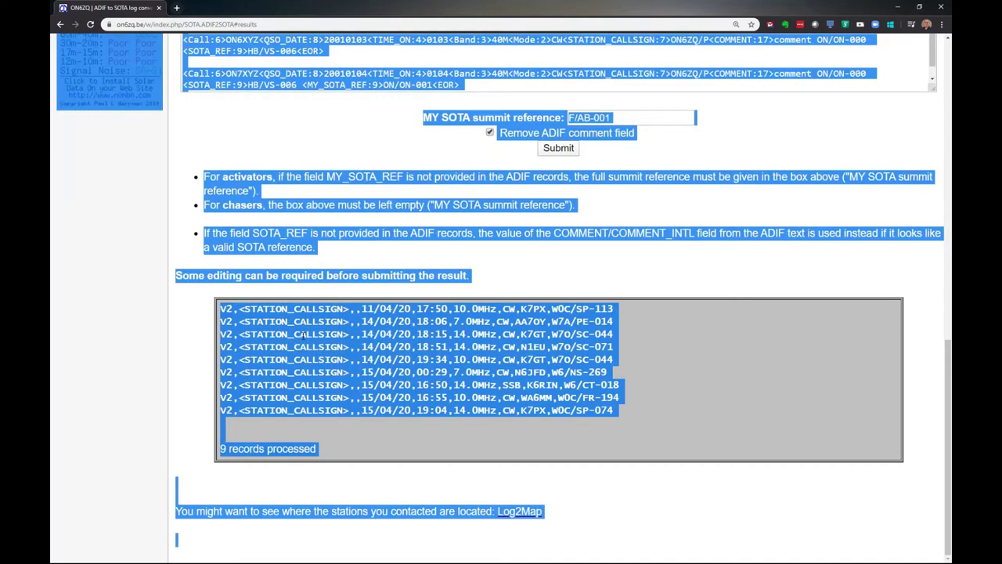
{"action": "left_click", "coordinate": [300, 335]}
{"action": "left_click_drag", "start_coordinate": [626, 410], "coordinate": [210, 311]}
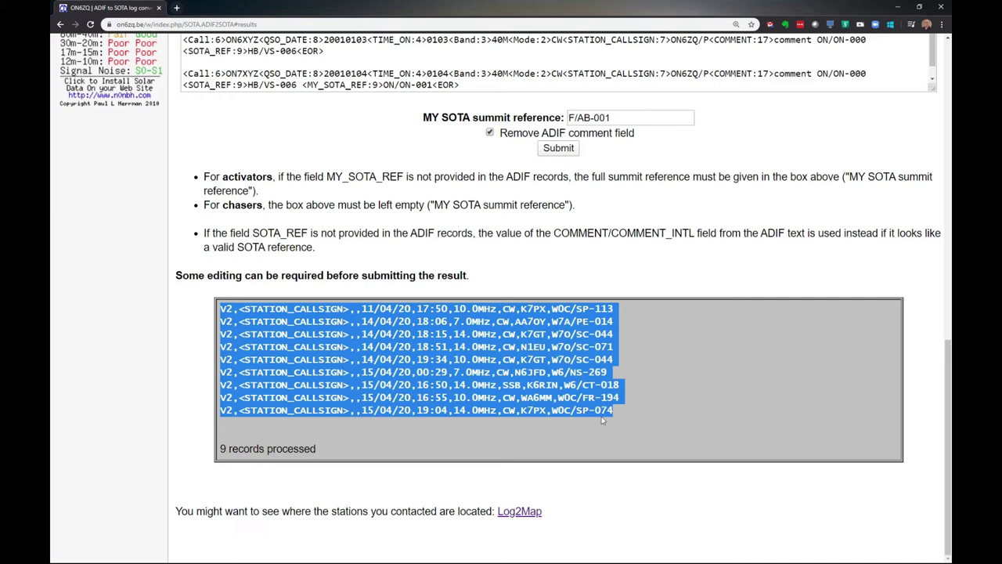
{"action": "right_click", "coordinate": [434, 365]}
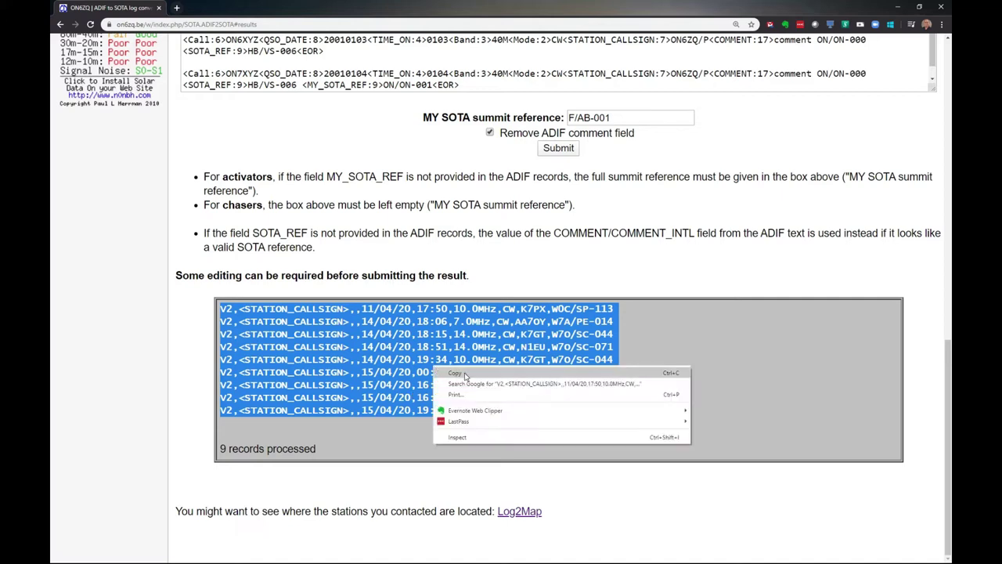
{"action": "left_click", "coordinate": [465, 374]}
- Switch to Notepad, start a new document and paste the converted CSV records into it
{"action": "key", "text": "alt+Tab"}
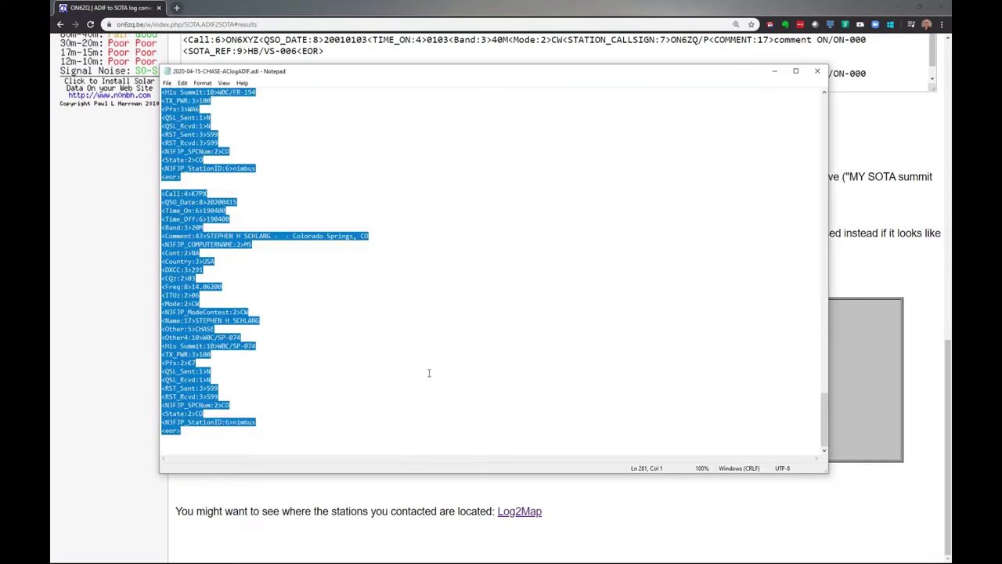
{"action": "key", "text": "ctrl+n"}
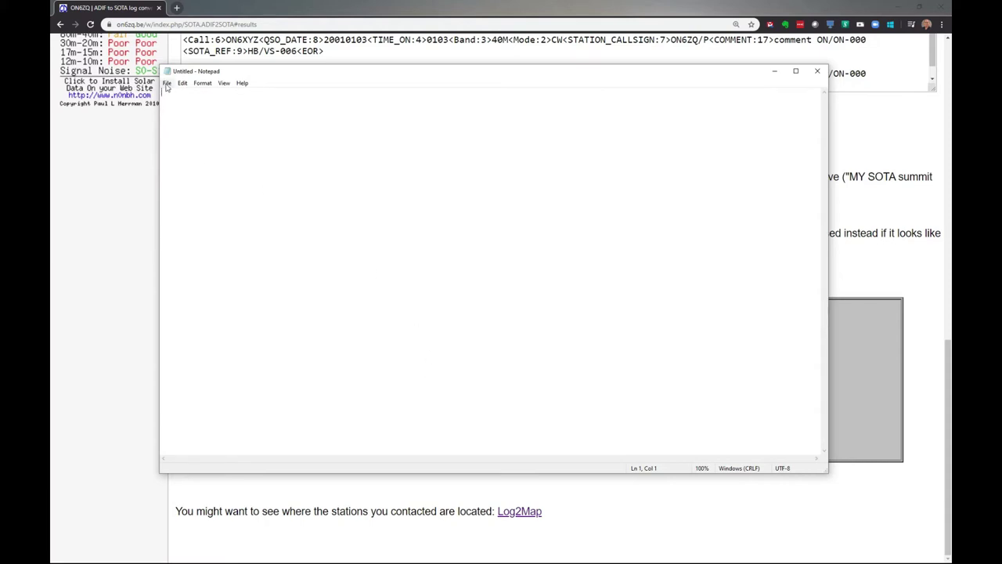
{"action": "left_click", "coordinate": [166, 83]}
{"action": "left_click", "coordinate": [310, 71]}
{"action": "left_click", "coordinate": [284, 141]}
{"action": "left_click", "coordinate": [188, 83]}
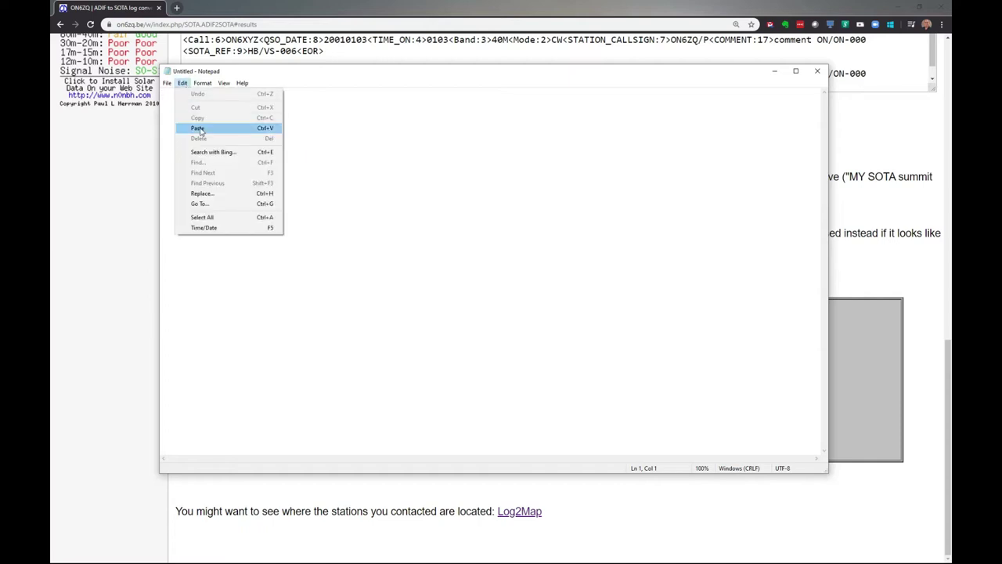
{"action": "left_click", "coordinate": [198, 127]}
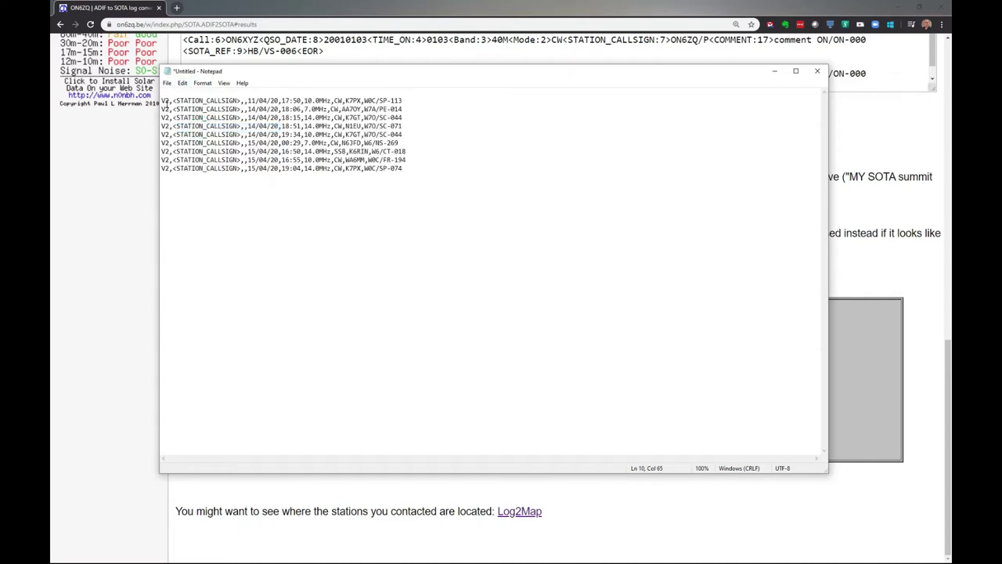
- Replace every <STATION_CALLSIGN> placeholder in the pasted records with the operator's own call sign
{"action": "left_click", "coordinate": [173, 101]}
{"action": "left_click_drag", "start_coordinate": [173, 100], "coordinate": [242, 100]}
{"action": "right_click", "coordinate": [231, 100]}
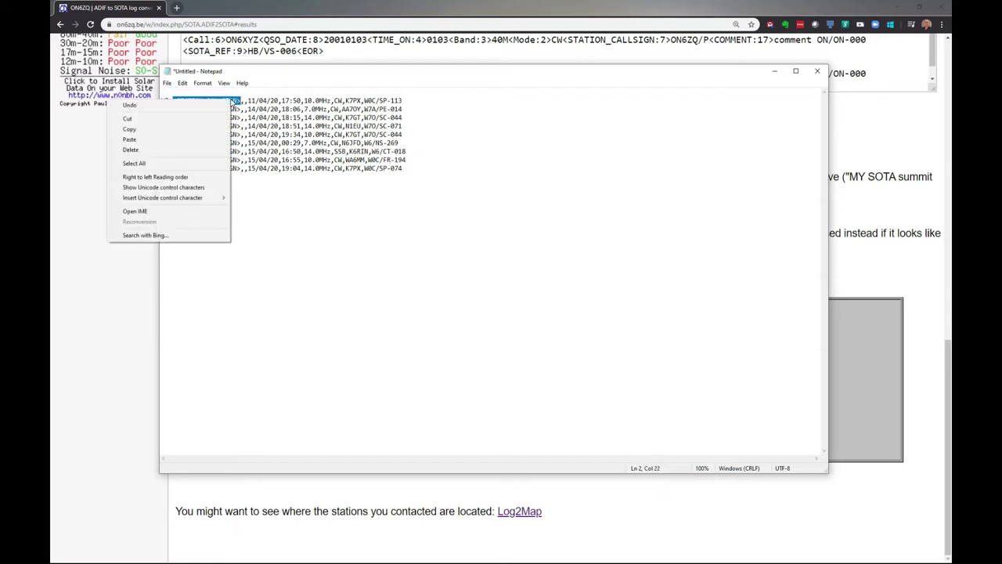
{"action": "left_click", "coordinate": [172, 131]}
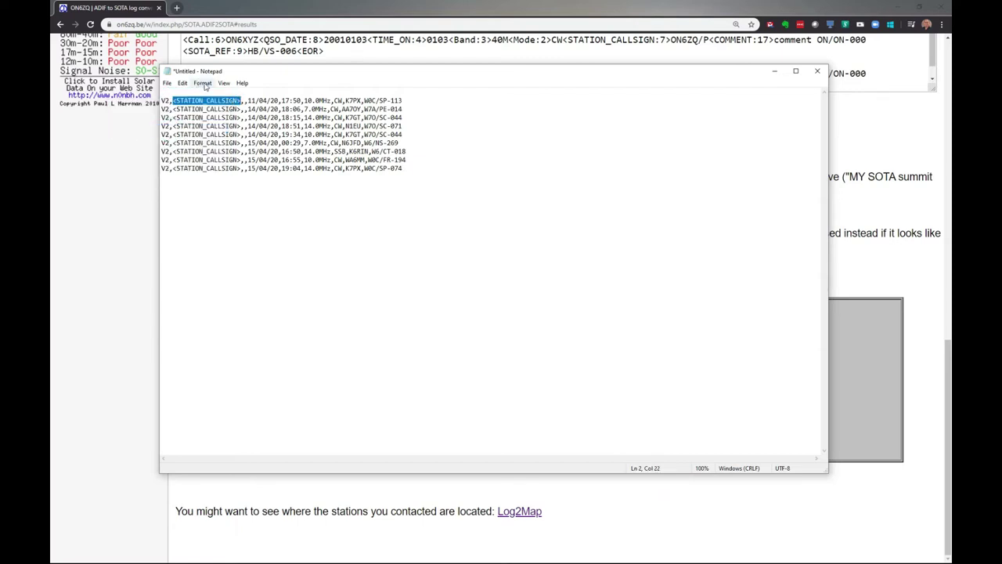
{"action": "left_click", "coordinate": [182, 83]}
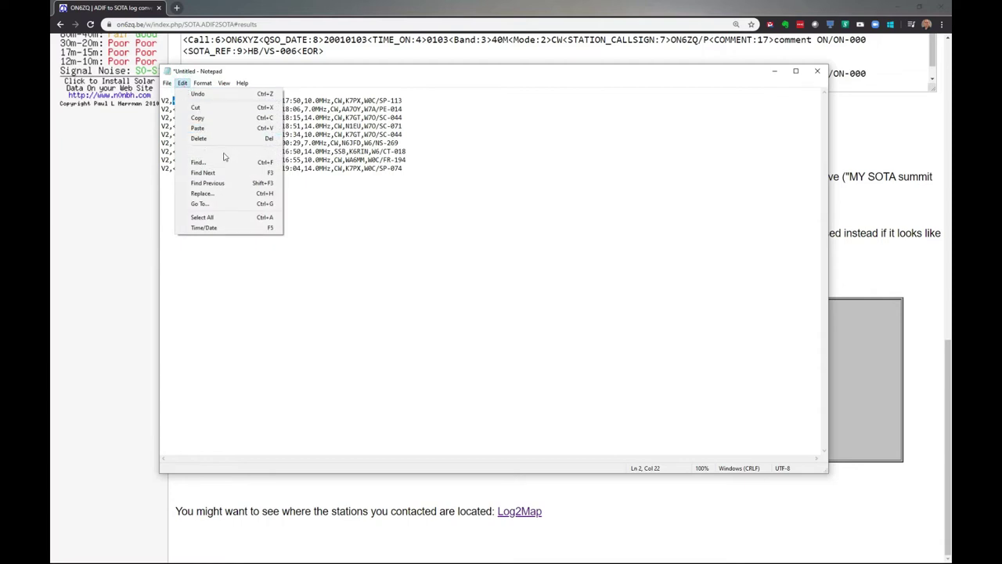
{"action": "left_click", "coordinate": [216, 194]}
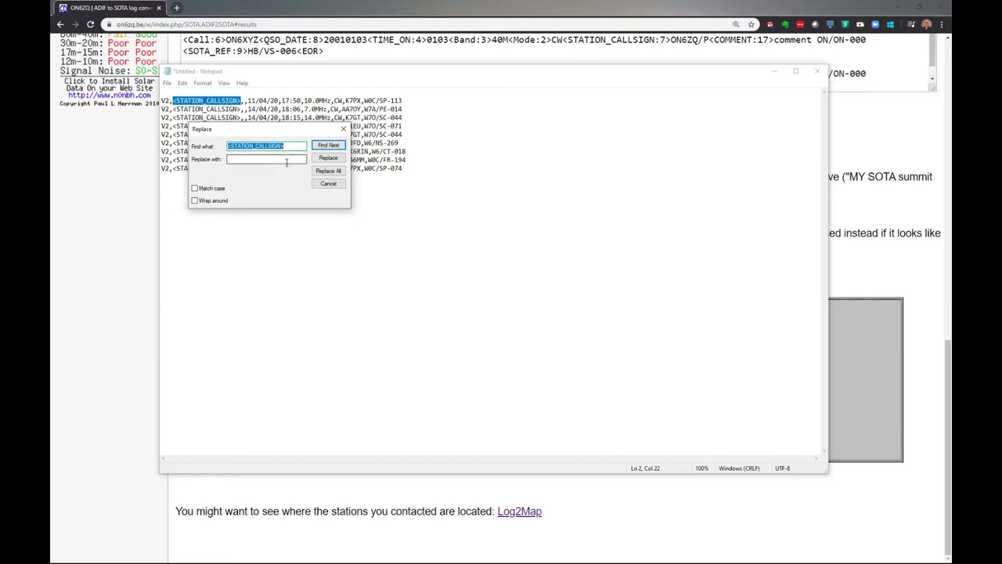
{"action": "left_click", "coordinate": [283, 159]}
{"action": "type", "text": "N1CLC"}
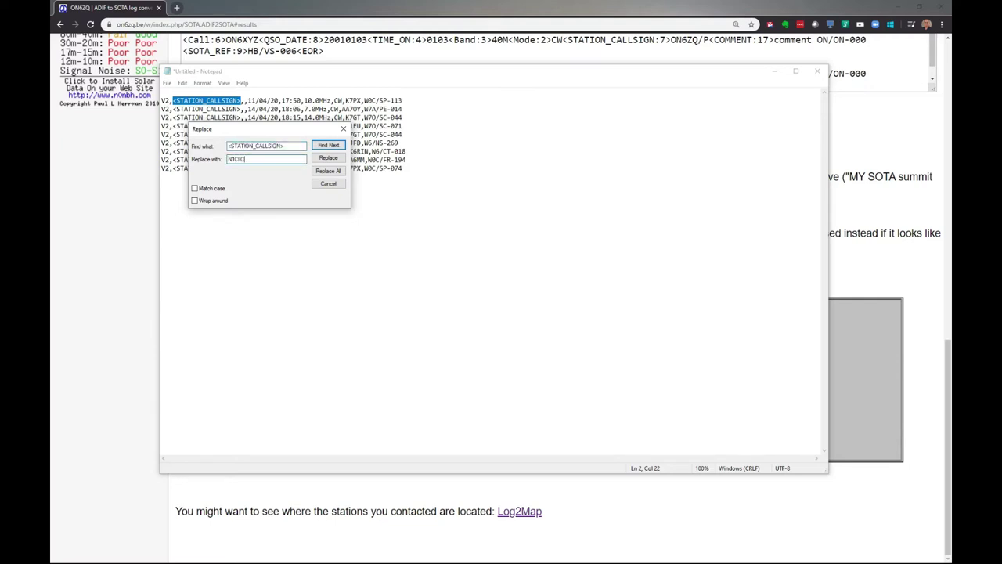
{"action": "left_click", "coordinate": [329, 171]}
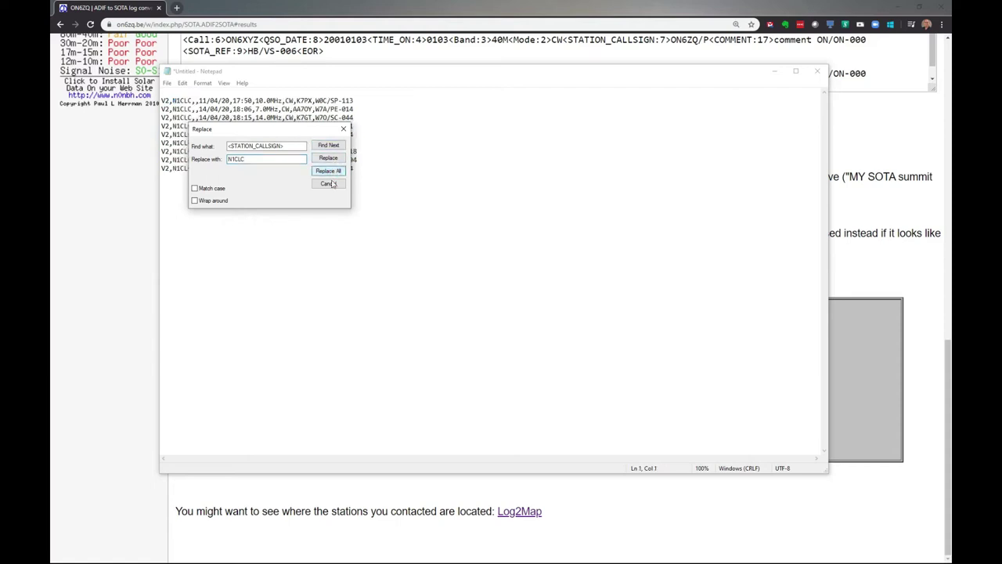
{"action": "left_click", "coordinate": [330, 184]}
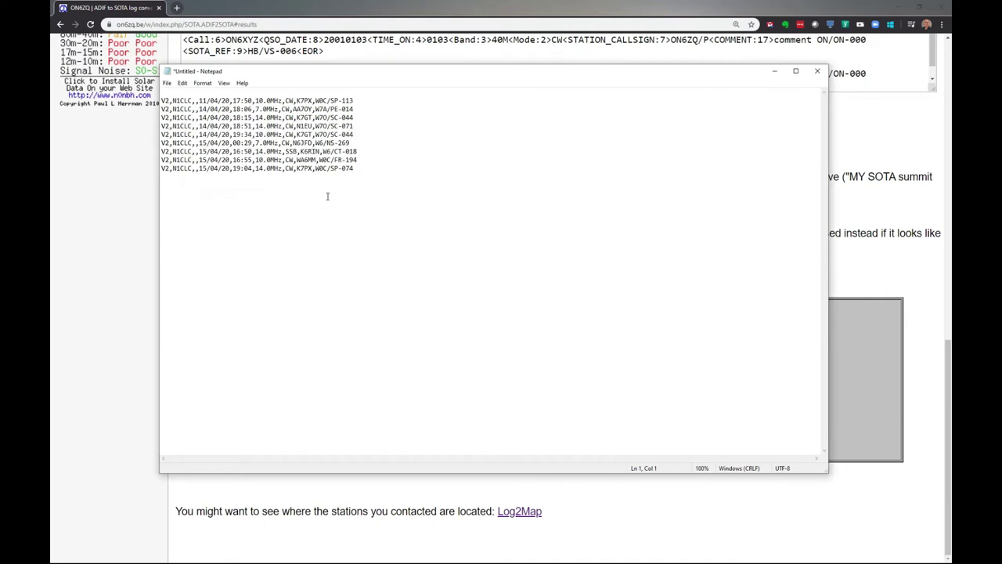
- Save the records as 202-04-15-chase.csv in the tmp folder and close Notepad
{"action": "left_click", "coordinate": [167, 83]}
{"action": "left_click", "coordinate": [200, 137]}
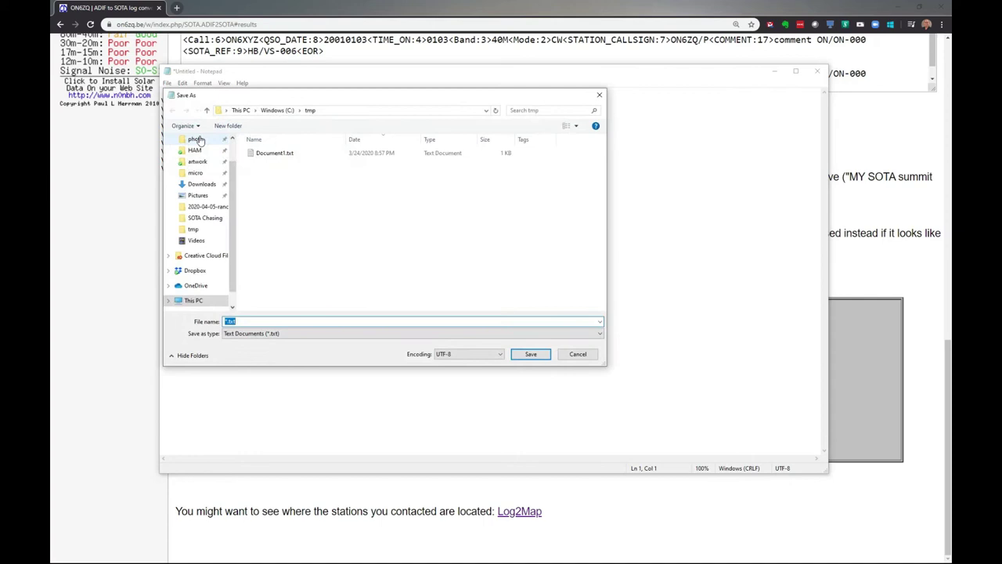
{"action": "type", "text": "202"}
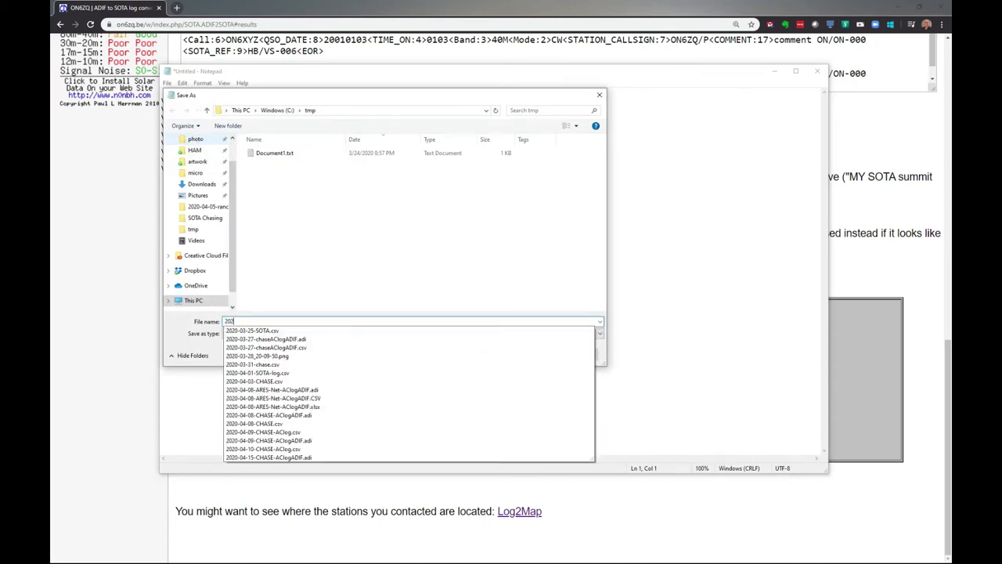
{"action": "type", "text": "-04-"}
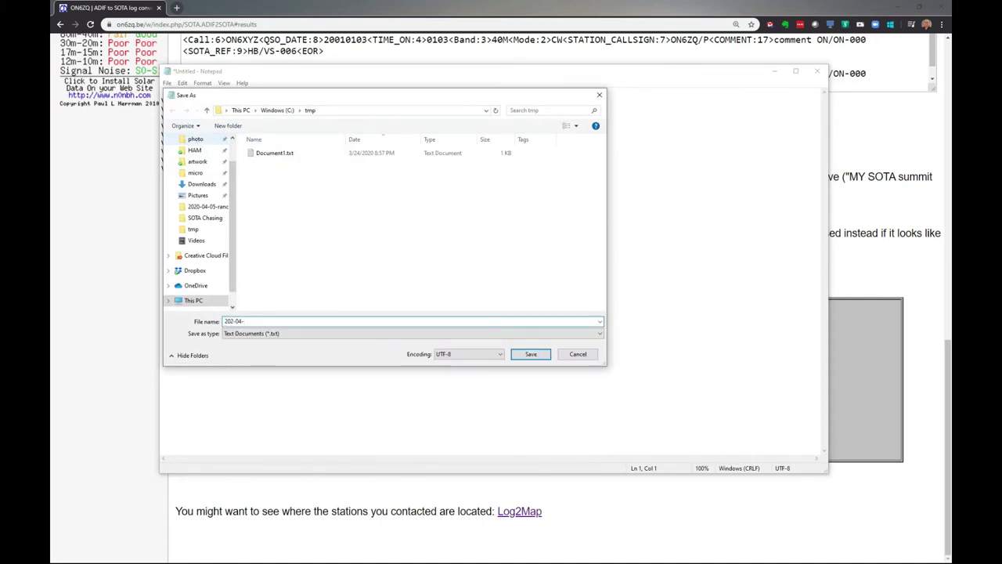
{"action": "type", "text": "15k-"}
{"action": "key", "text": "BackSpace"}
{"action": "key", "text": "BackSpace"}
{"action": "type", "text": "-chase.csv"}
{"action": "key", "text": "Return"}
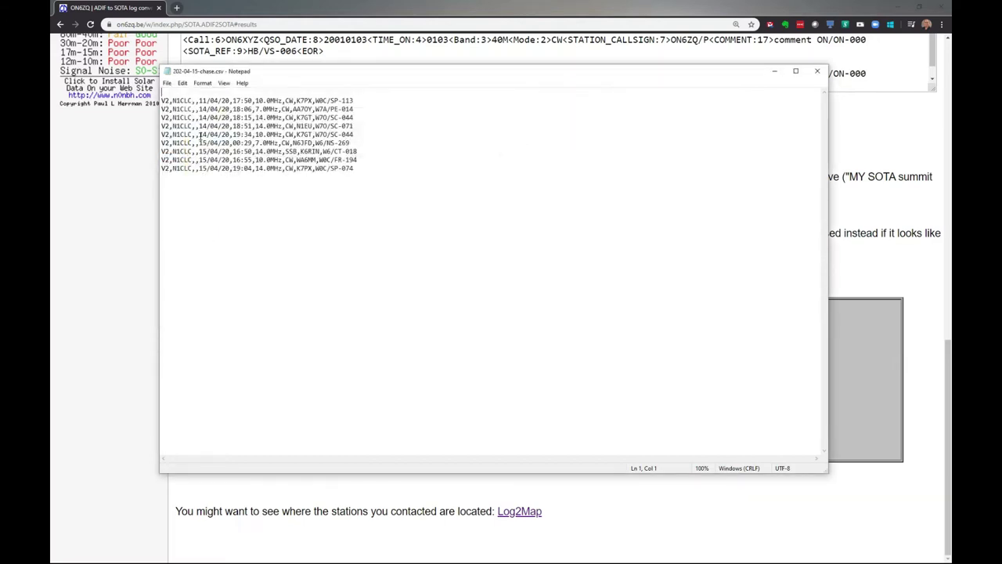
{"action": "left_click", "coordinate": [818, 71]}
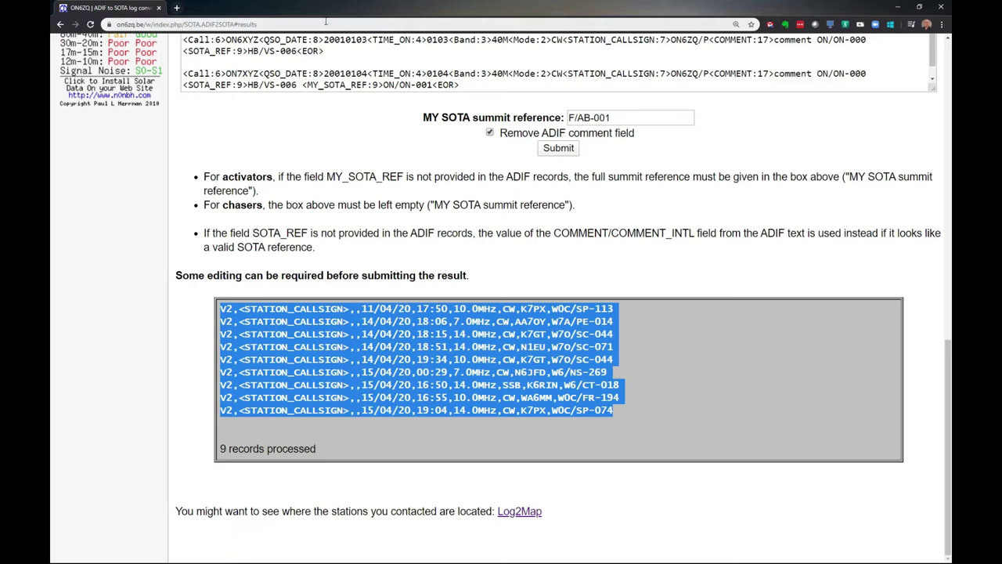
- Open the SOTA Database site, sotadata.org.uk/en/, in a new Chrome tab
{"action": "key", "text": "ctrl+t"}
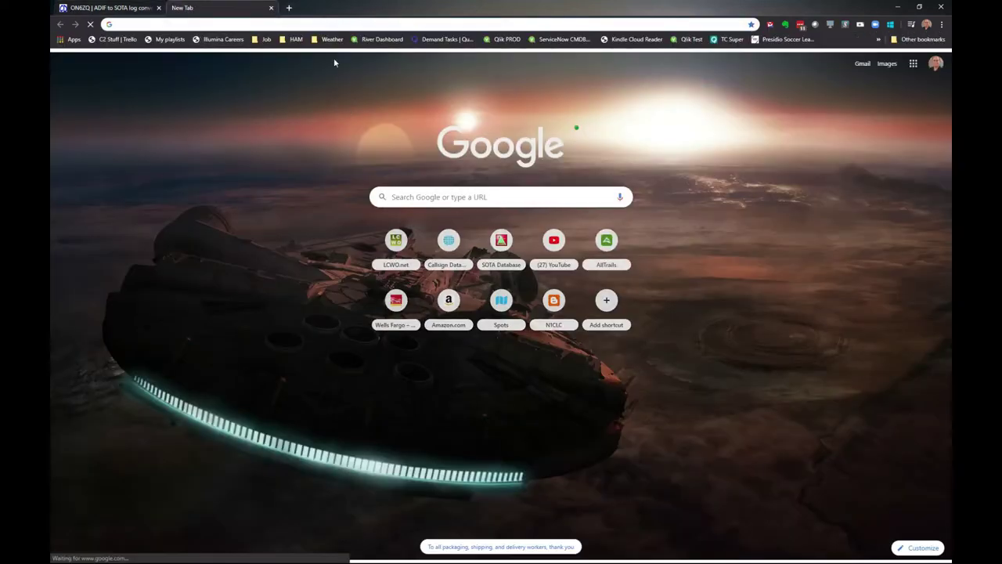
{"action": "type", "text": "sota"}
{"action": "key", "text": "Down"}
{"action": "key", "text": "Down"}
{"action": "key", "text": "Down"}
{"action": "key", "text": "Down"}
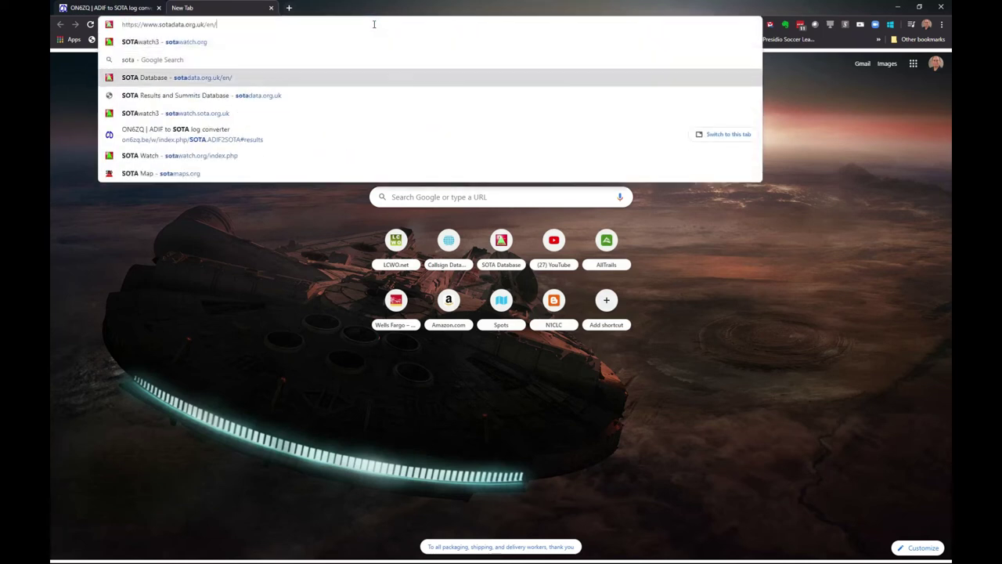
{"action": "key", "text": "Up"}
{"action": "key", "text": "Up"}
{"action": "key", "text": "Up"}
{"action": "key", "text": "Down"}
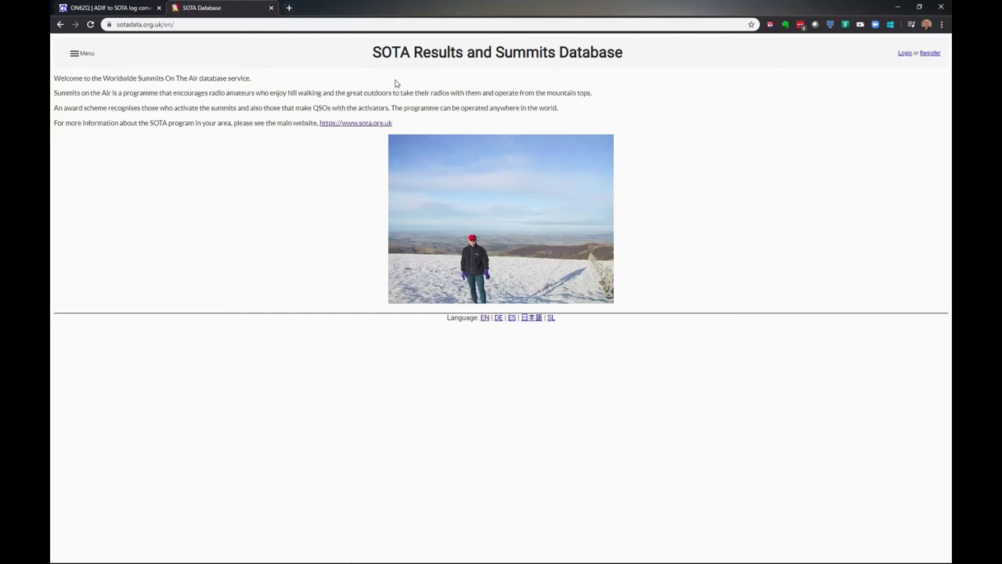
- Log in to the SOTA Database site
{"action": "key", "text": "ctrl+plus"}
{"action": "key", "text": "ctrl+plus"}
{"action": "key", "text": "ctrl+plus"}
{"action": "key", "text": "ctrl+plus"}
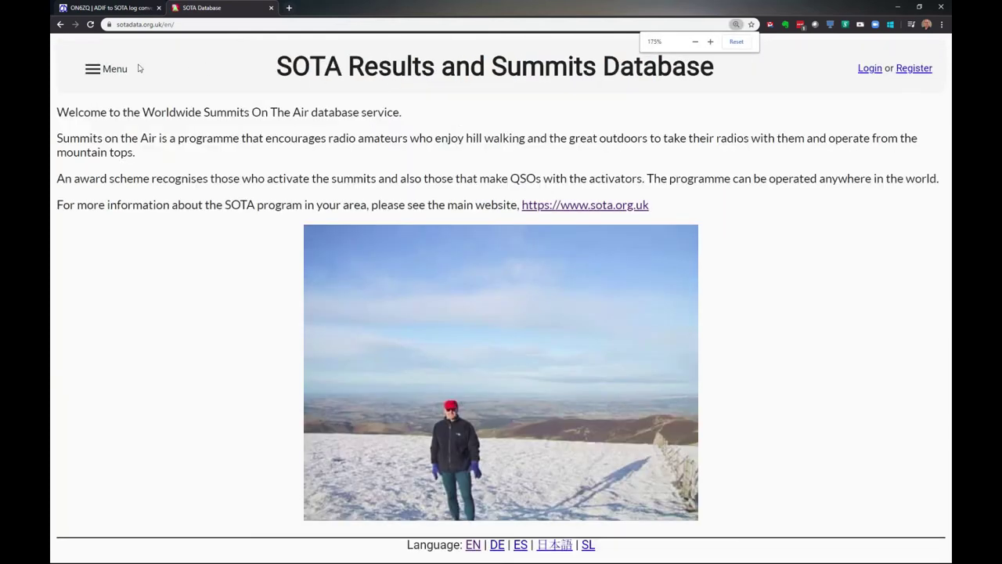
{"action": "left_click", "coordinate": [93, 75]}
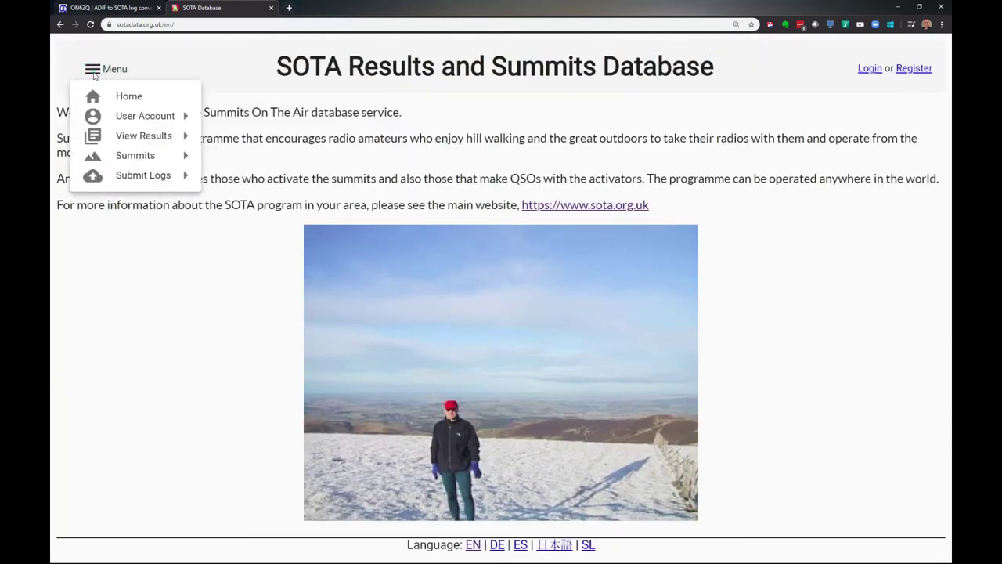
{"action": "left_click", "coordinate": [875, 71]}
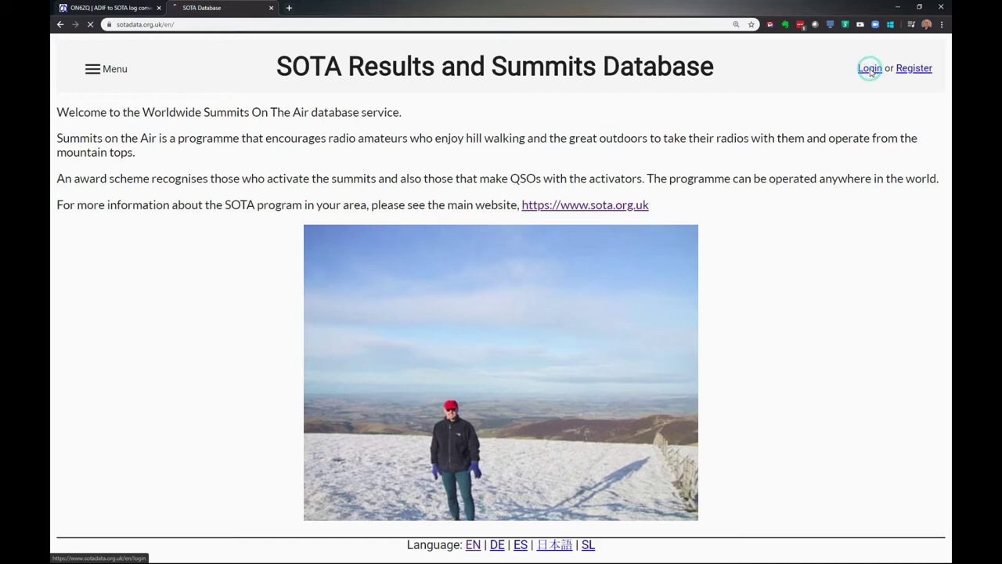
{"action": "left_click", "coordinate": [870, 70]}
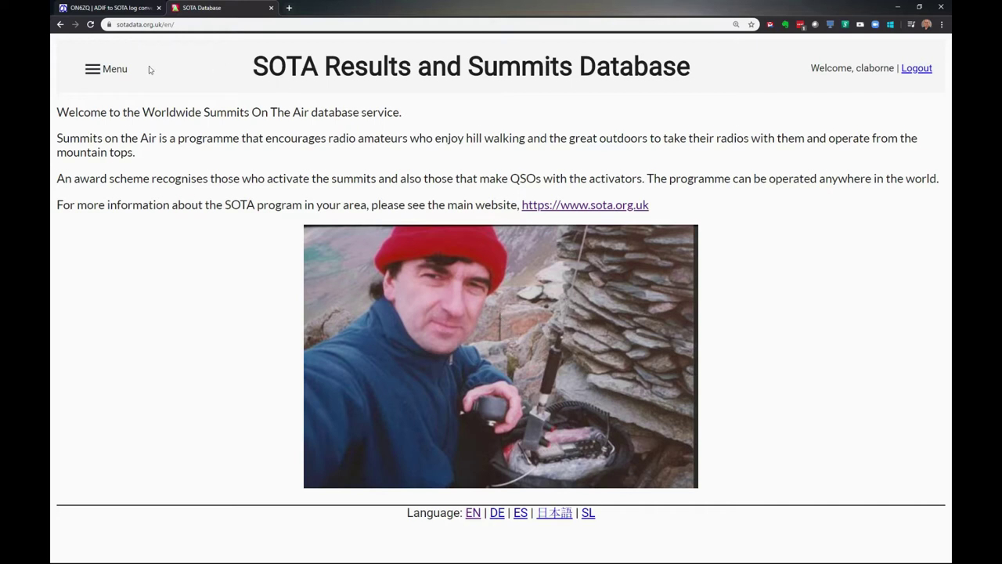
- Open the page for uploading a CSV/TSV log file to the SOTA Database
{"action": "left_click", "coordinate": [92, 70]}
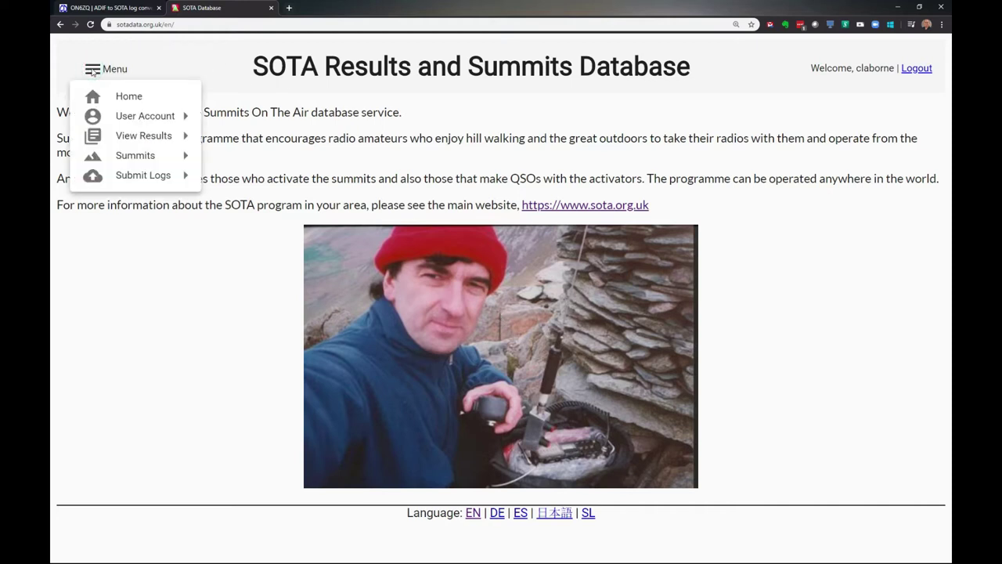
{"action": "mouse_move", "coordinate": [149, 183]}
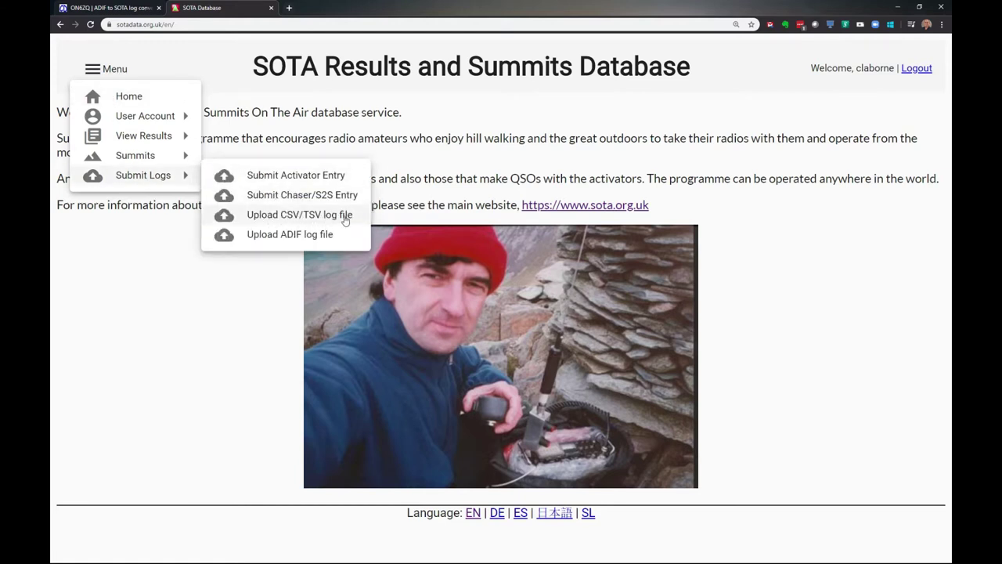
{"action": "left_click", "coordinate": [282, 220]}
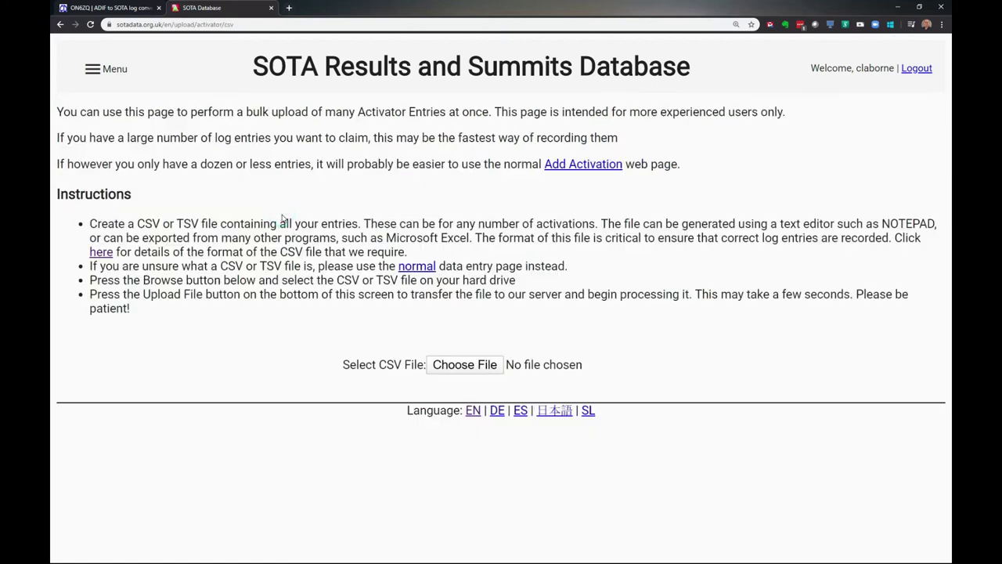
- Choose 202-04-15-chase.csv from the c:\tmp folder as the CSV file to upload
{"action": "left_click", "coordinate": [481, 366]}
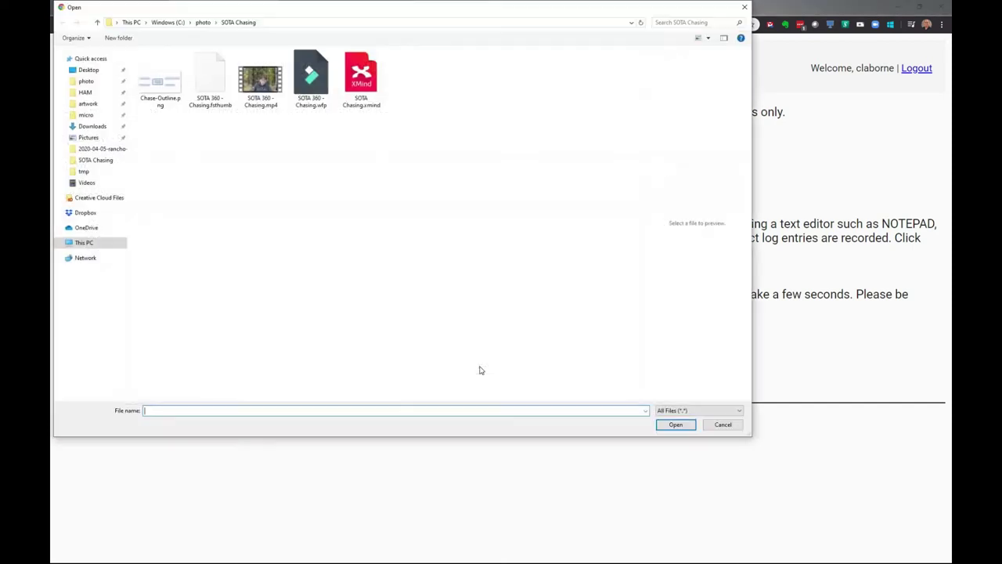
{"action": "left_click", "coordinate": [481, 408]}
{"action": "type", "text": "c:\\tmp"}
{"action": "key", "text": "Return"}
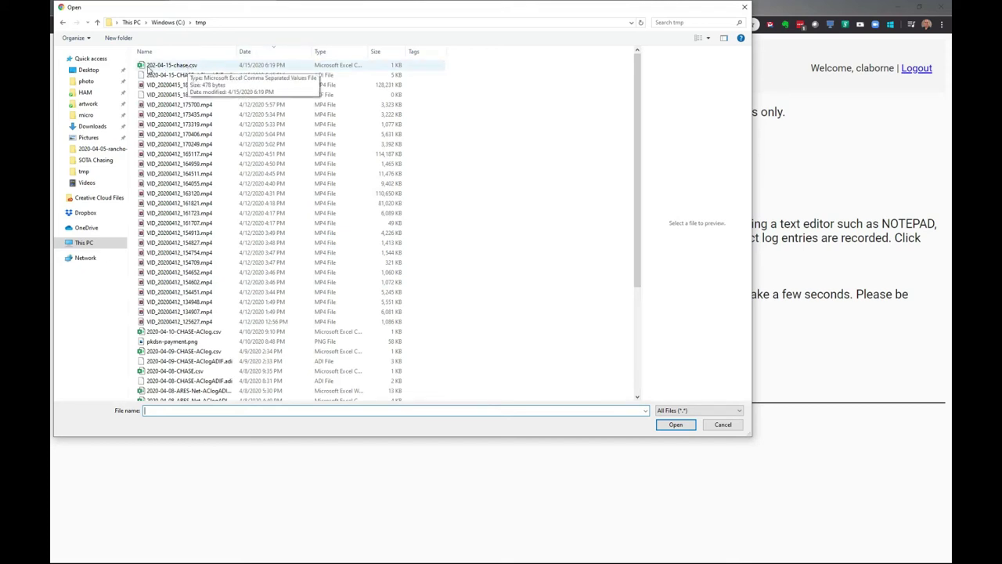
{"action": "left_click", "coordinate": [188, 70]}
{"action": "double_click", "coordinate": [188, 70]}
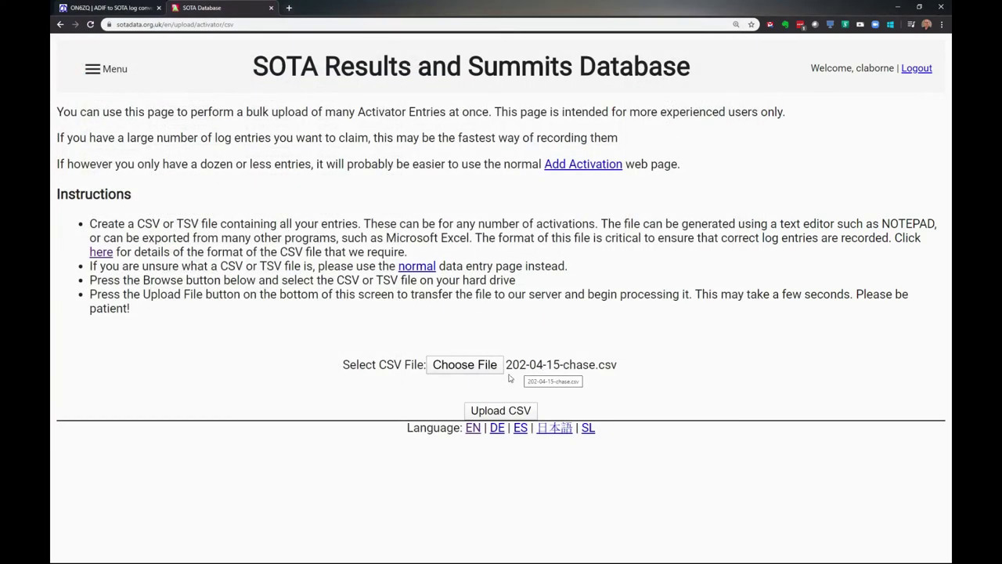
- Upload the chosen CSV file and submit its chaser entries, agreeing to the SOTA certification statement
{"action": "left_click", "coordinate": [495, 413]}
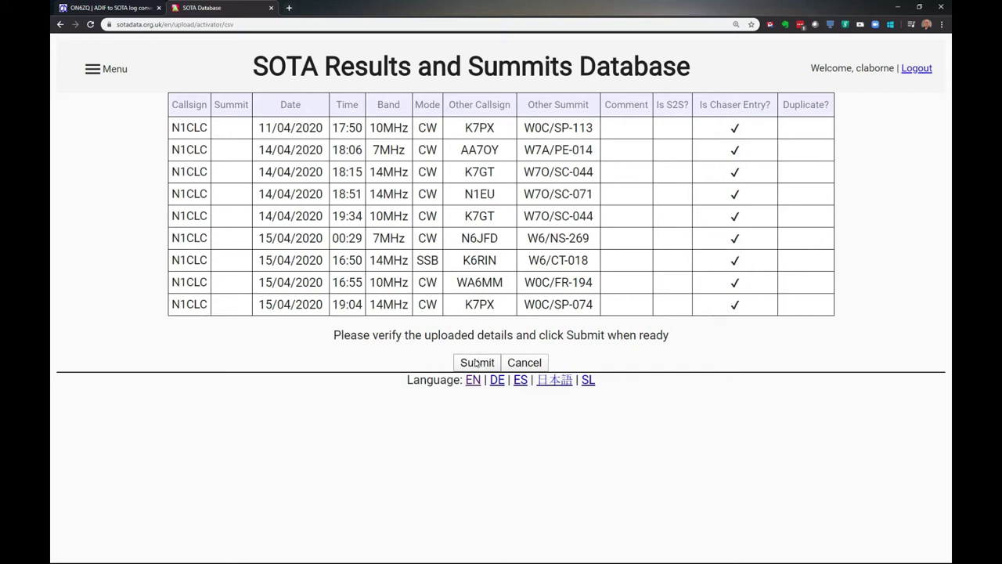
{"action": "left_click", "coordinate": [477, 364]}
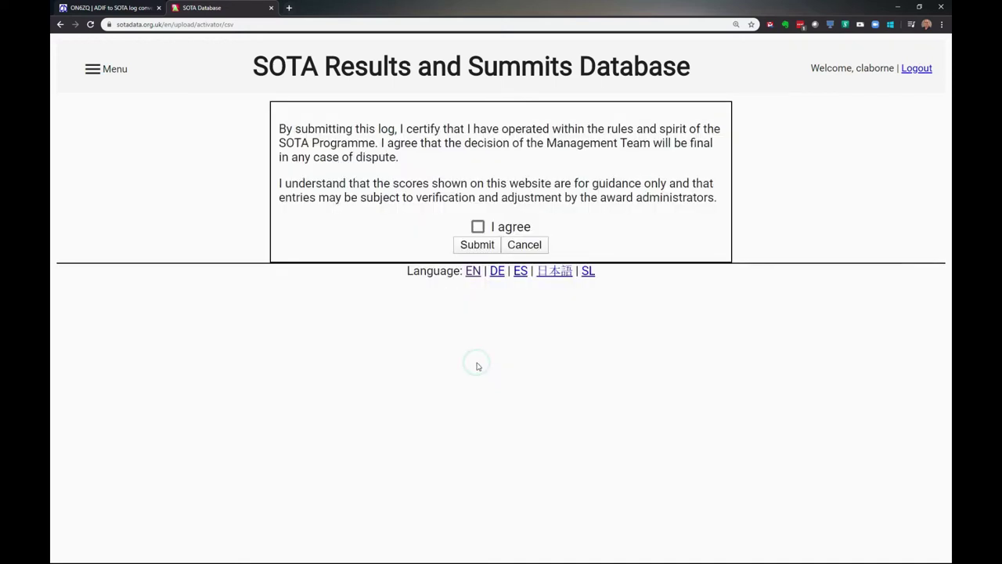
{"action": "left_click", "coordinate": [477, 227]}
{"action": "left_click", "coordinate": [483, 246]}
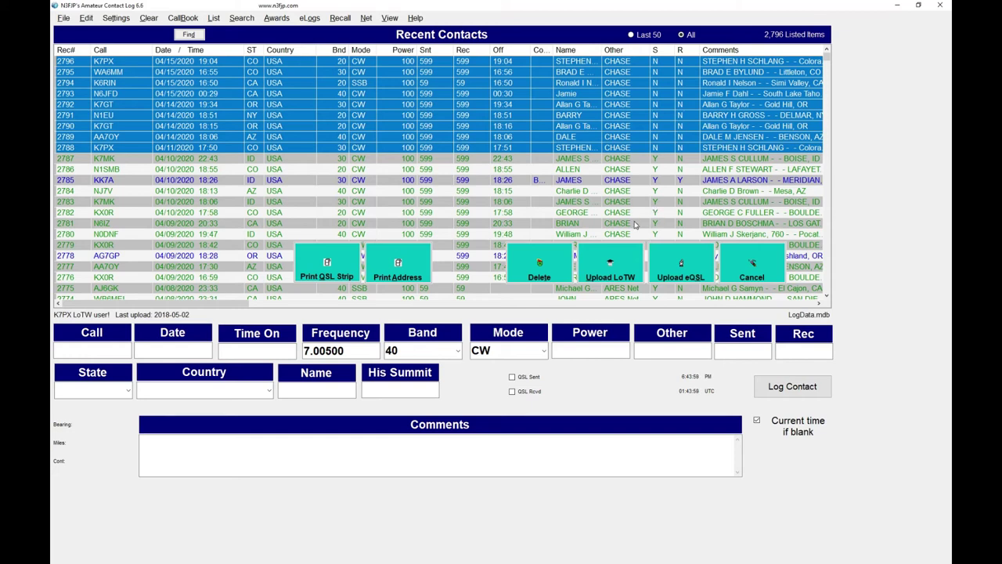
- In N3FJP's Amateur Contact Log, select records 2788 through 2796 and sign and upload them to LoTW, closing the LoTW Manager
{"action": "left_click", "coordinate": [343, 147]}
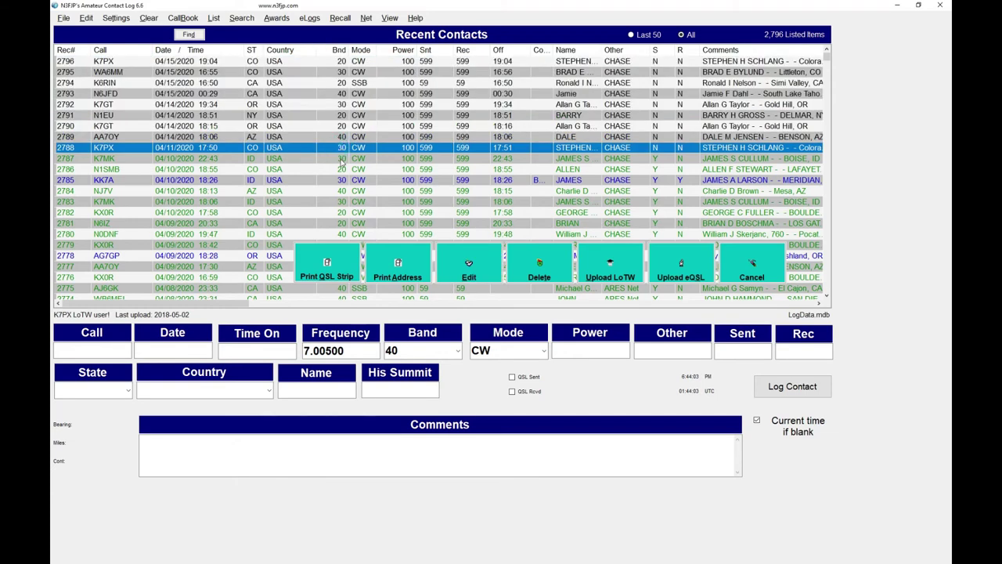
{"action": "left_click", "coordinate": [340, 160]}
{"action": "left_click", "coordinate": [339, 148]}
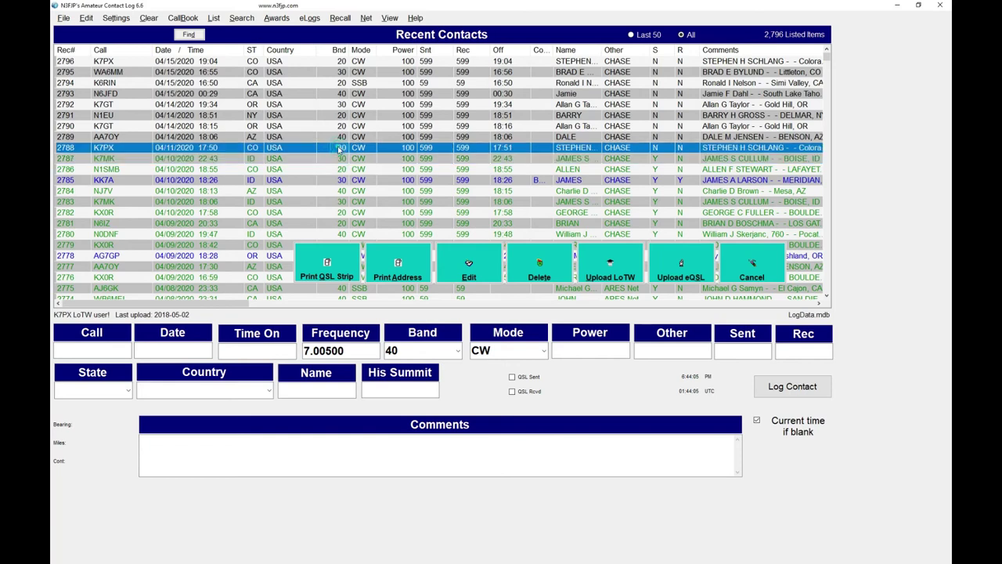
{"action": "left_click", "coordinate": [327, 62], "text": "shift"}
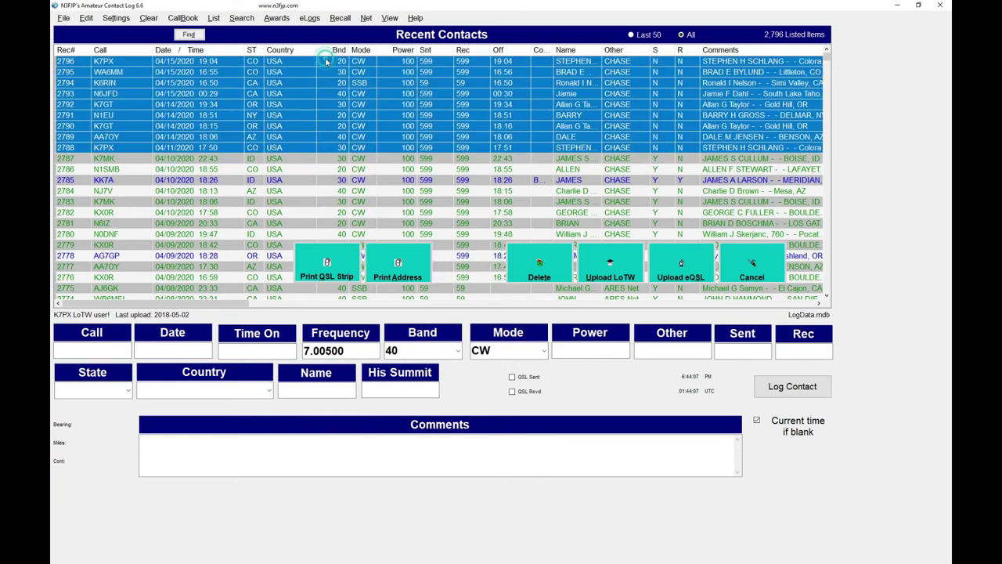
{"action": "left_click", "coordinate": [311, 18]}
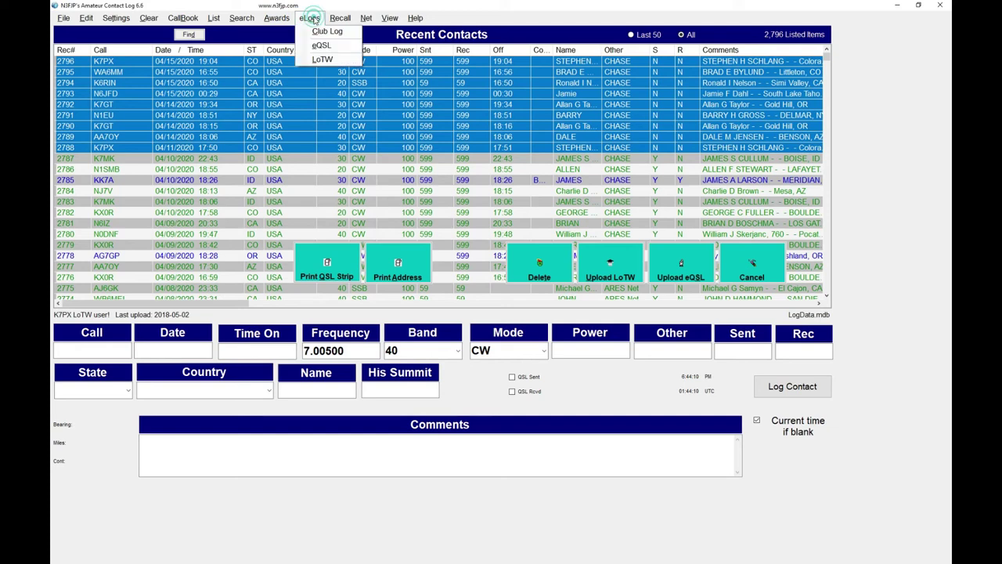
{"action": "left_click", "coordinate": [325, 61]}
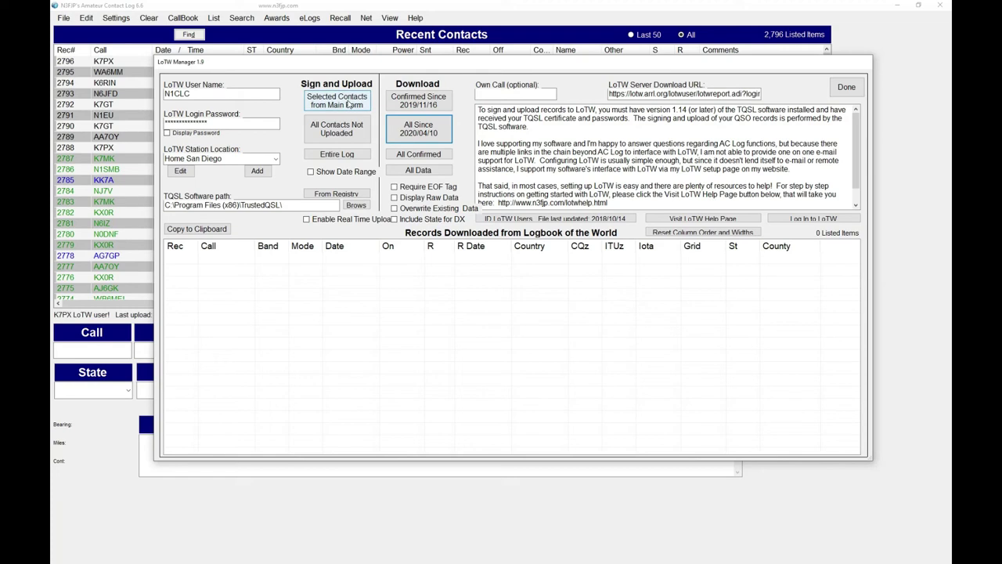
{"action": "left_click", "coordinate": [347, 103]}
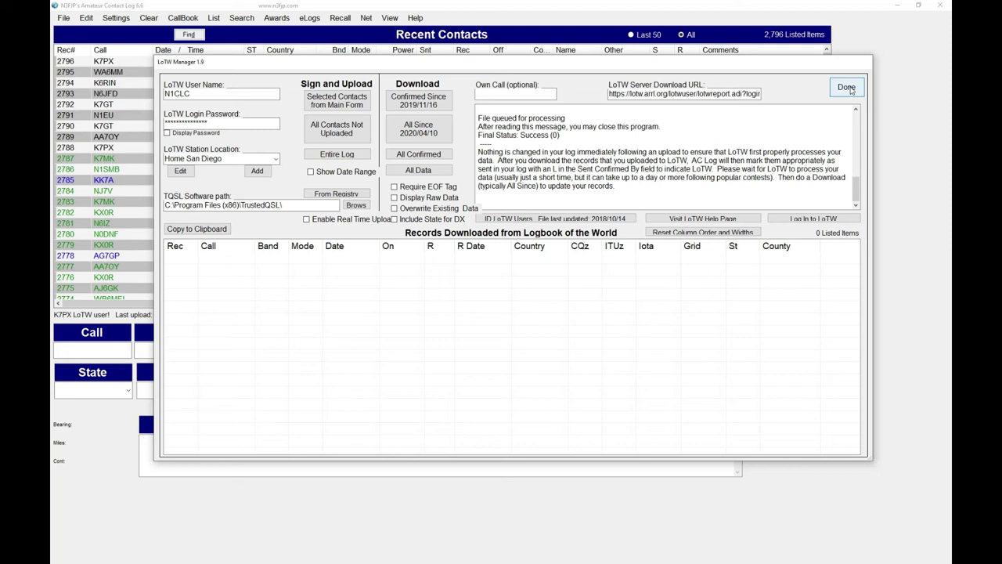
{"action": "left_click", "coordinate": [848, 88]}
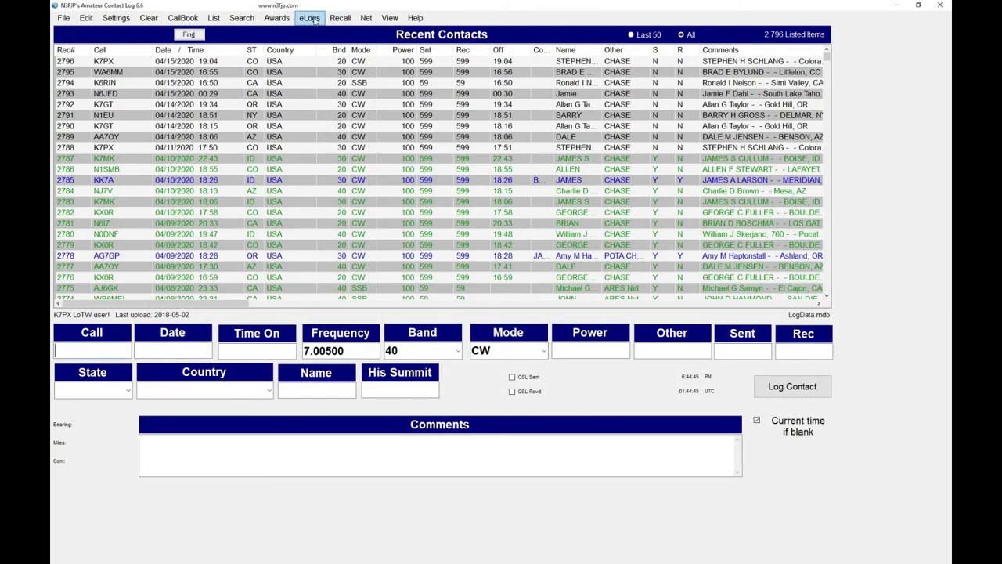
- Reopen the LoTW Manager to review its download option for all records since 2020/04/10, and close it again
{"action": "left_click", "coordinate": [310, 17]}
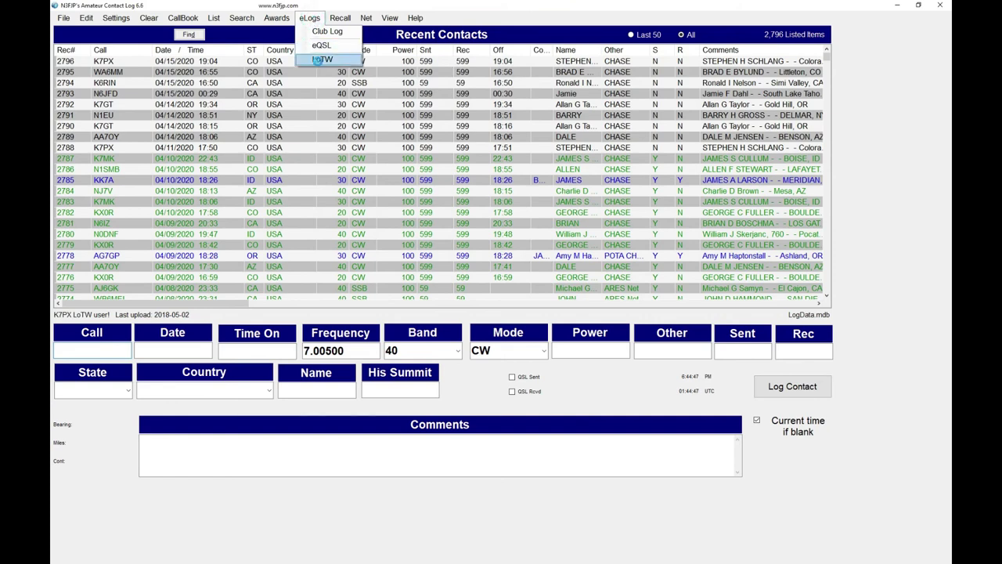
{"action": "left_click", "coordinate": [319, 61]}
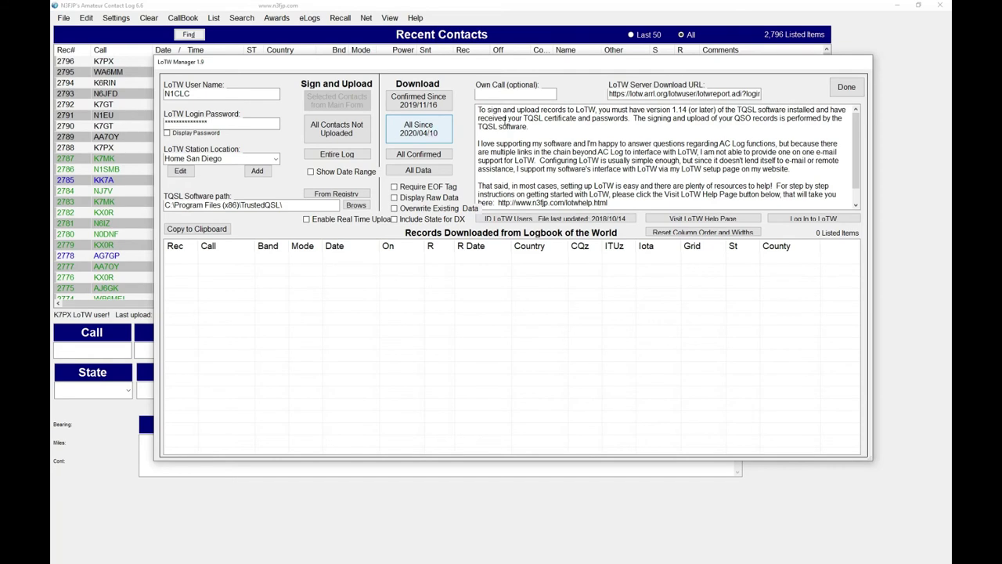
{"action": "left_click", "coordinate": [434, 132]}
{"action": "left_click", "coordinate": [857, 86]}
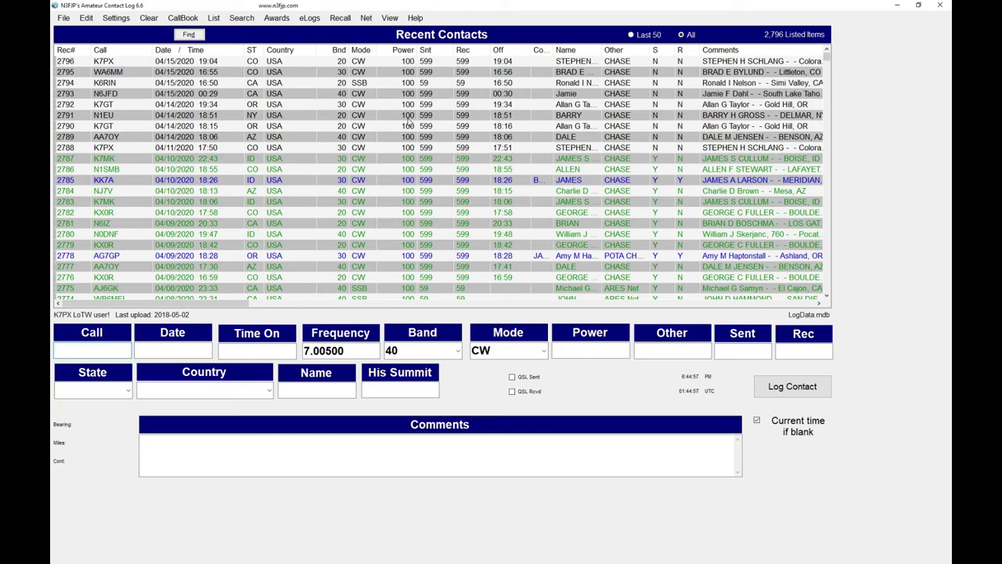
- Switch to Chrome and load qrz.com in the SOTA Database tab
{"action": "key", "text": "alt+Tab"}
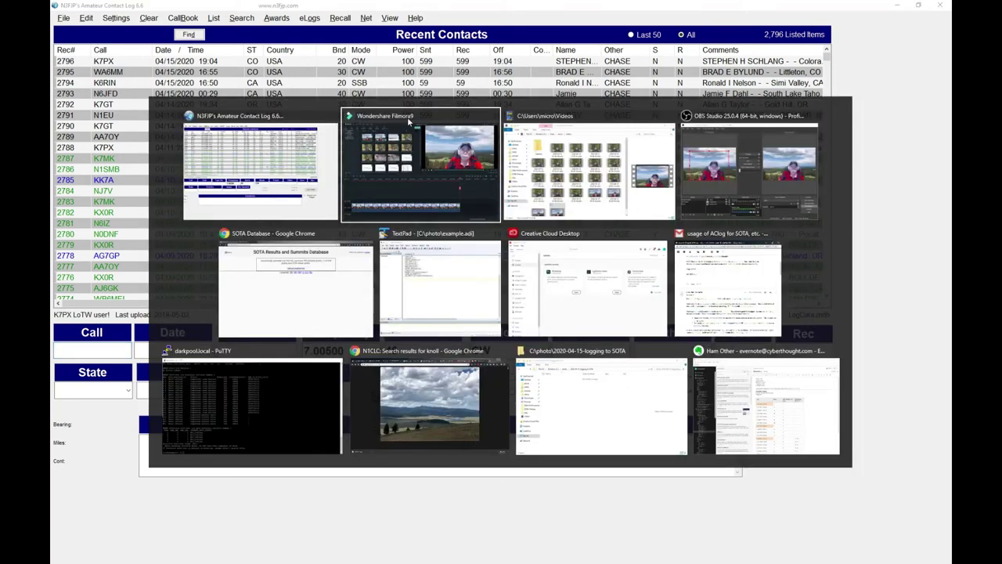
{"action": "key", "text": "Escape"}
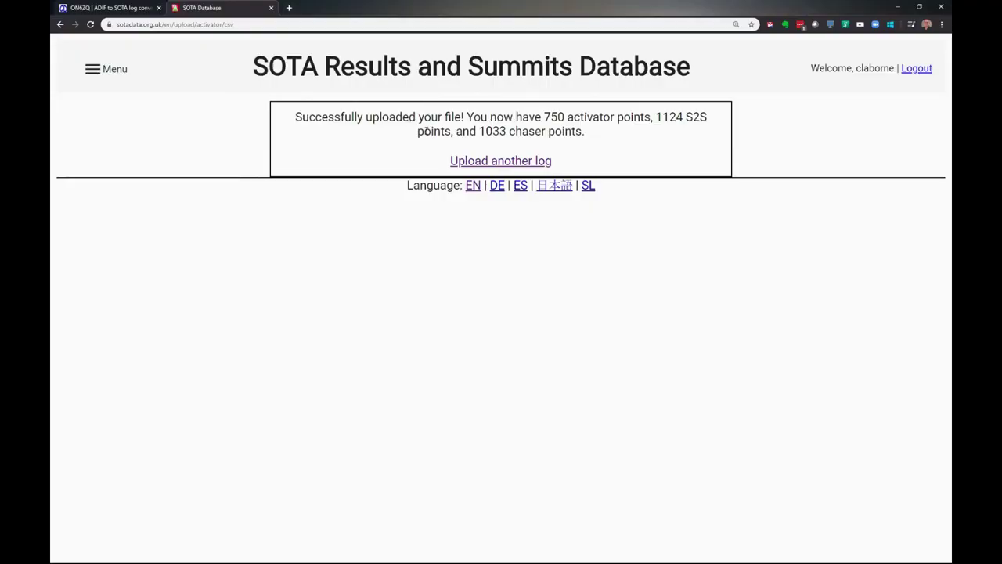
{"action": "left_click", "coordinate": [262, 24]}
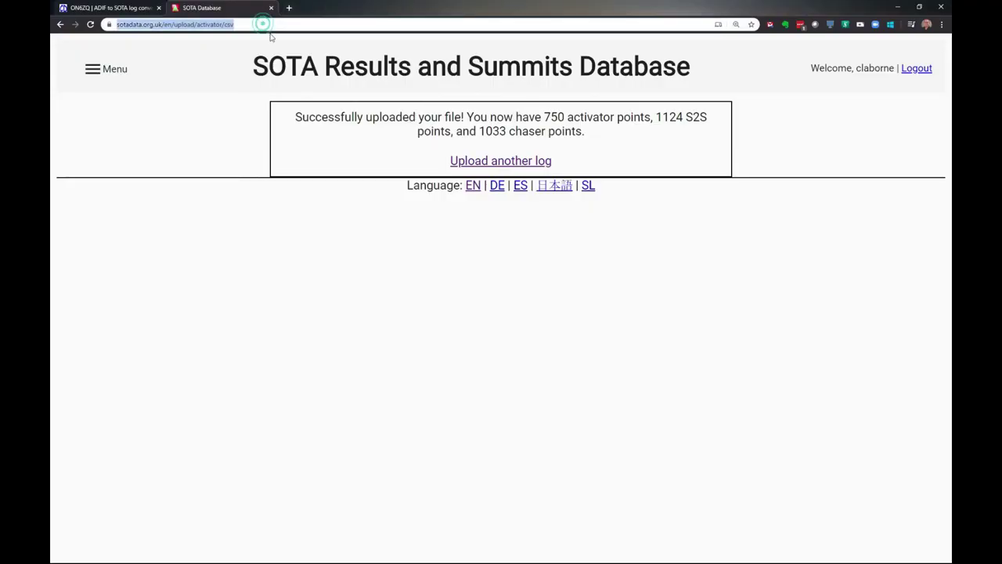
{"action": "type", "text": "qr"}
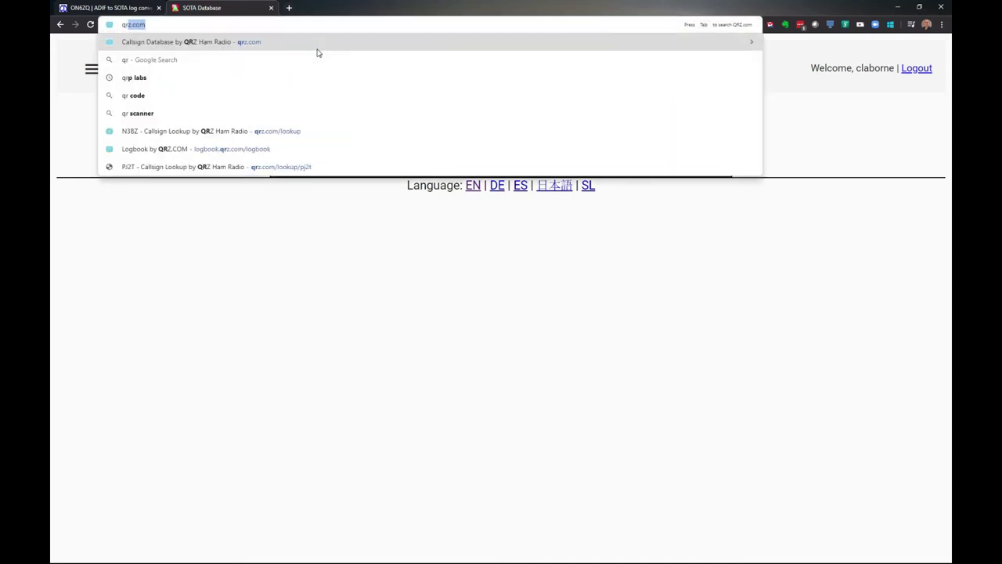
{"action": "key", "text": "Return"}
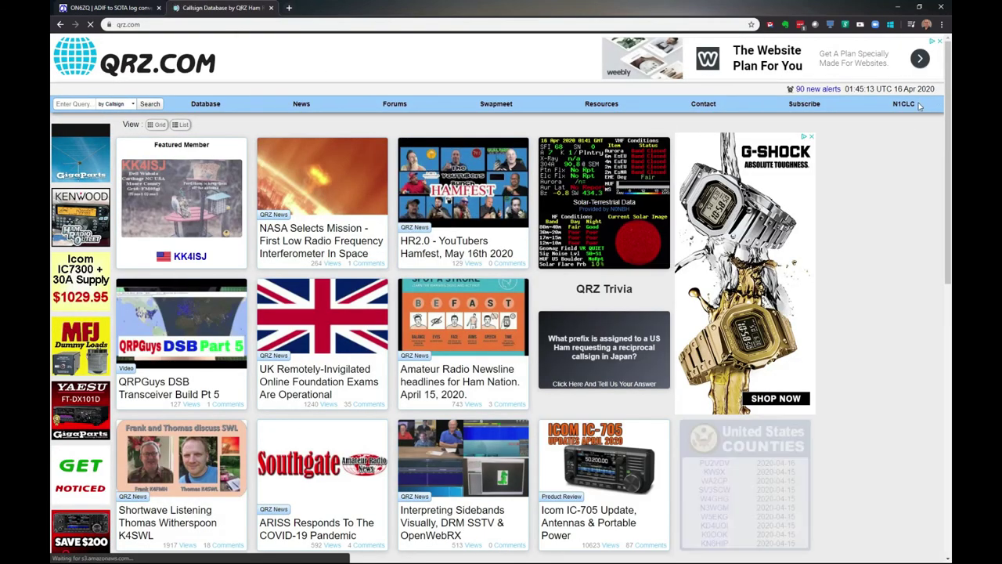
- Open the operator's own logbook on QRZ.com and enlarge the page for readability
{"action": "mouse_move", "coordinate": [907, 104]}
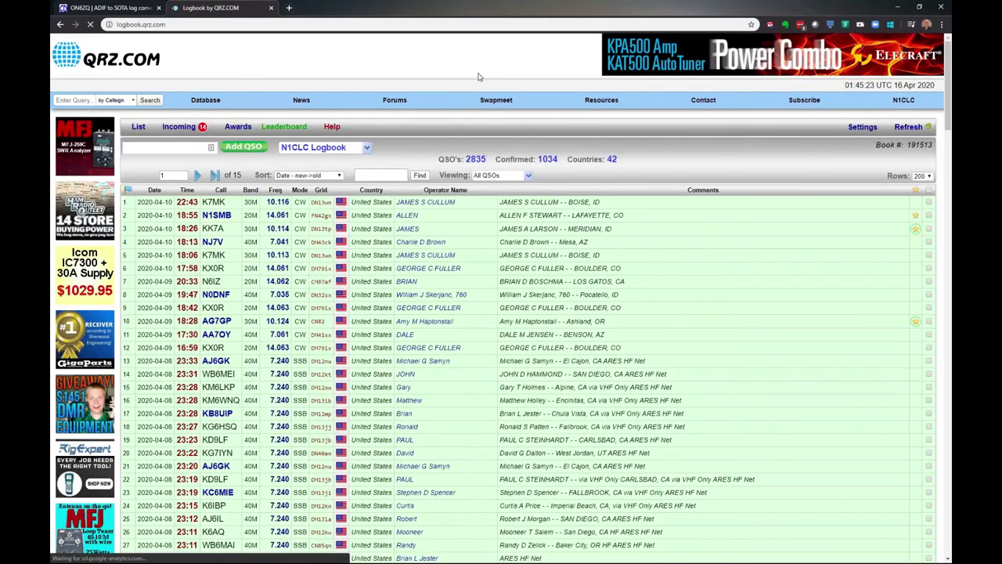
{"action": "key", "text": "ctrl+plus"}
{"action": "key", "text": "ctrl+plus"}
{"action": "key", "text": "ctrl+plus"}
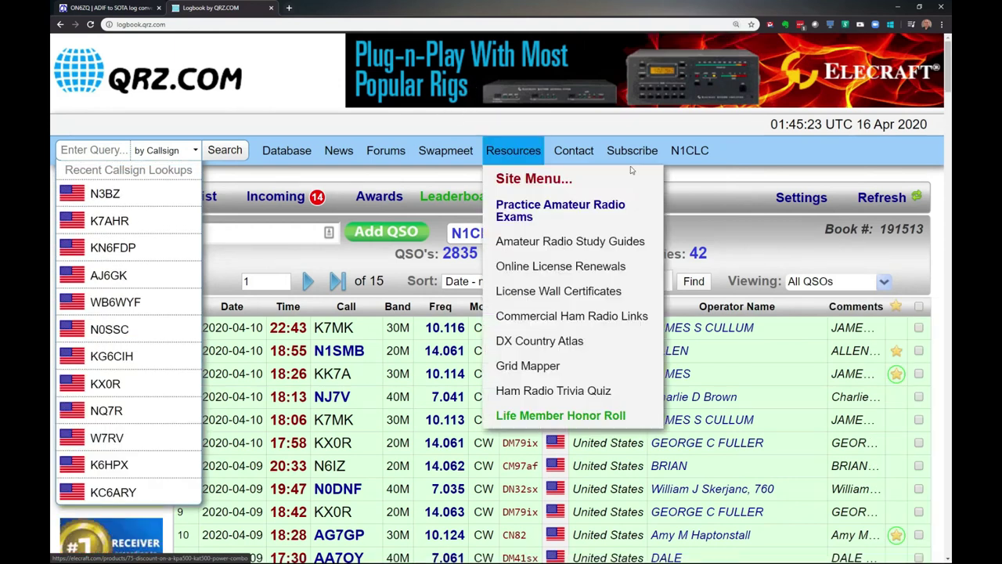
- Open the QRZ logbook's settings and start an ADIF import into that logbook
{"action": "left_click", "coordinate": [744, 200]}
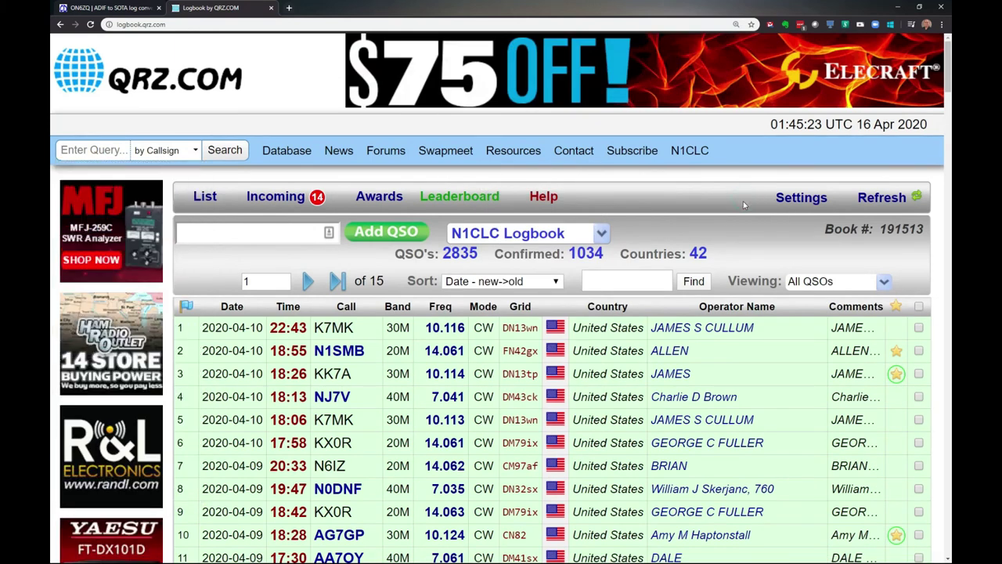
{"action": "left_click", "coordinate": [797, 200]}
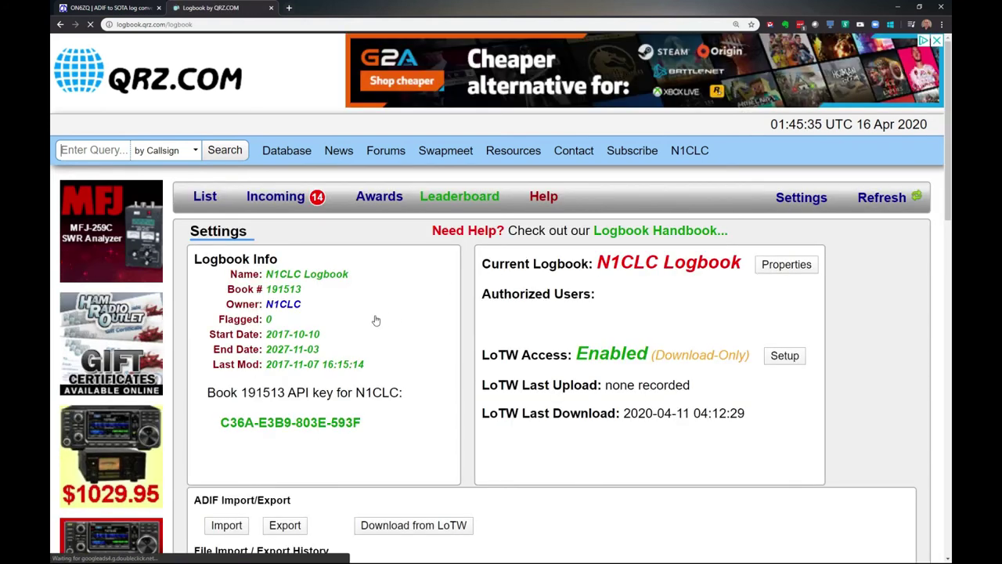
{"action": "scroll", "coordinate": [375, 319], "scroll_direction": "down", "scroll_amount": 2}
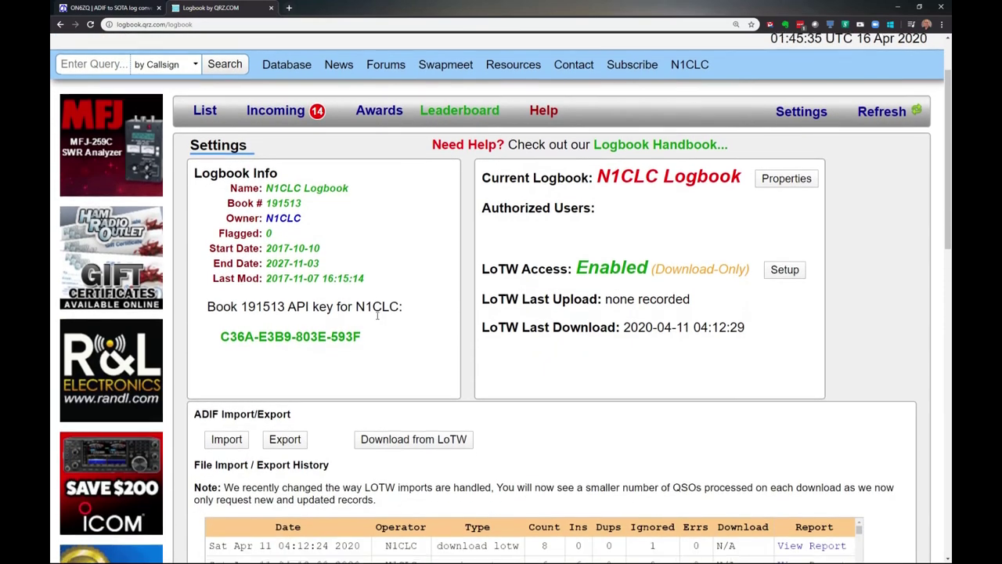
{"action": "scroll", "coordinate": [379, 319], "scroll_direction": "down", "scroll_amount": 1}
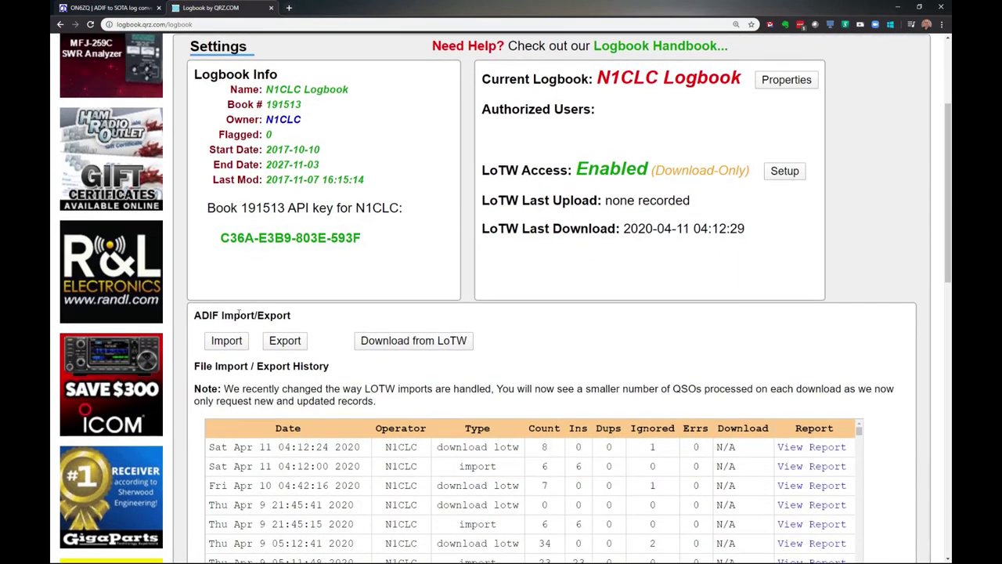
{"action": "left_click", "coordinate": [234, 343]}
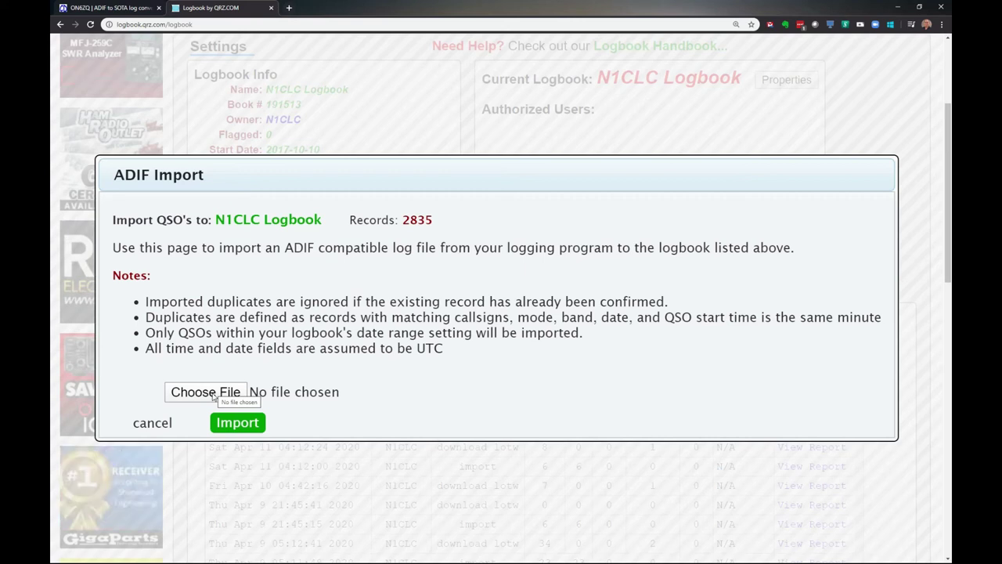
- Import 2020-04-15-CHASE-AClogADIF.adi from the tmp folder into the logbook and acknowledge the upload notice
{"action": "left_click", "coordinate": [206, 392]}
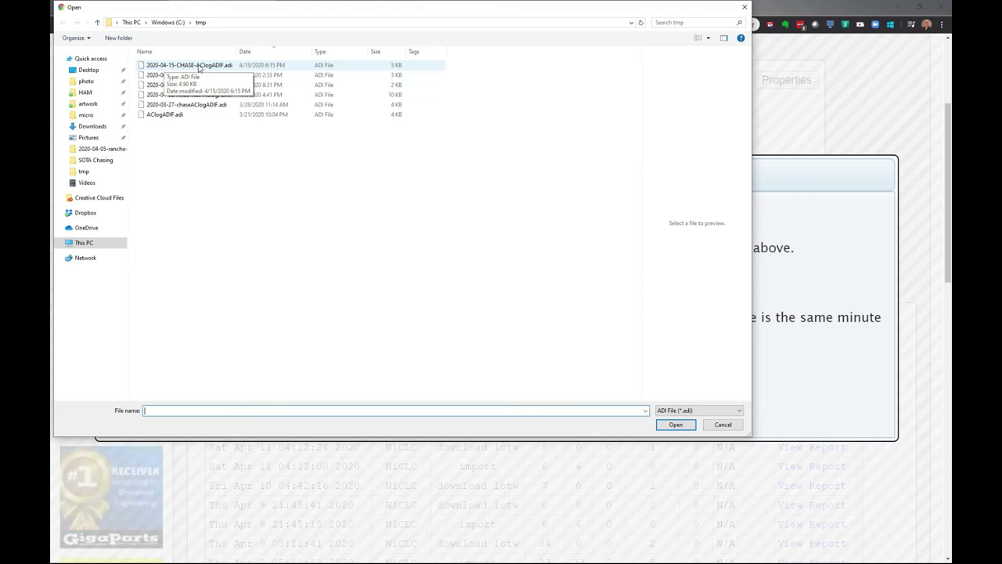
{"action": "double_click", "coordinate": [198, 68]}
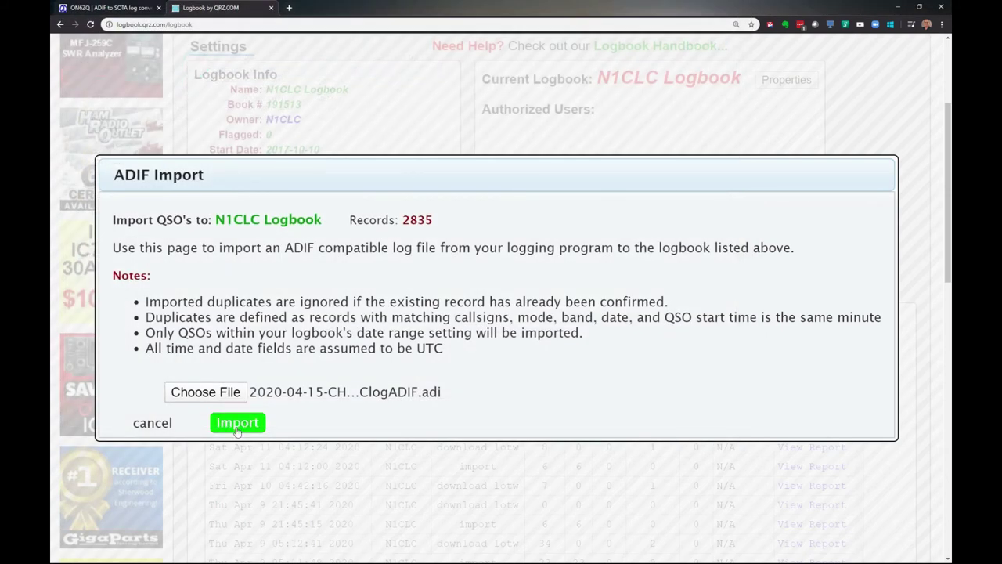
{"action": "left_click", "coordinate": [238, 424]}
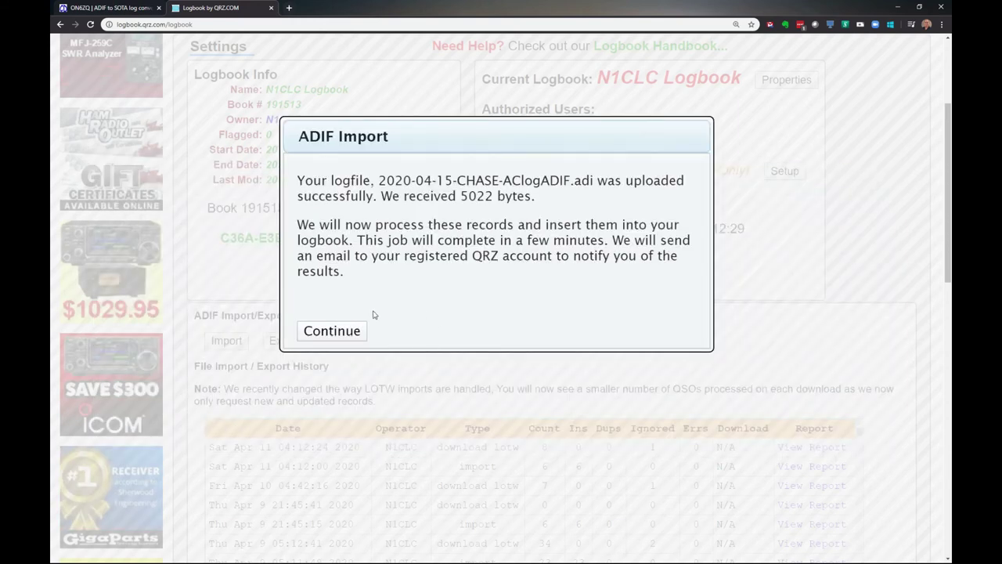
{"action": "left_click", "coordinate": [332, 331]}
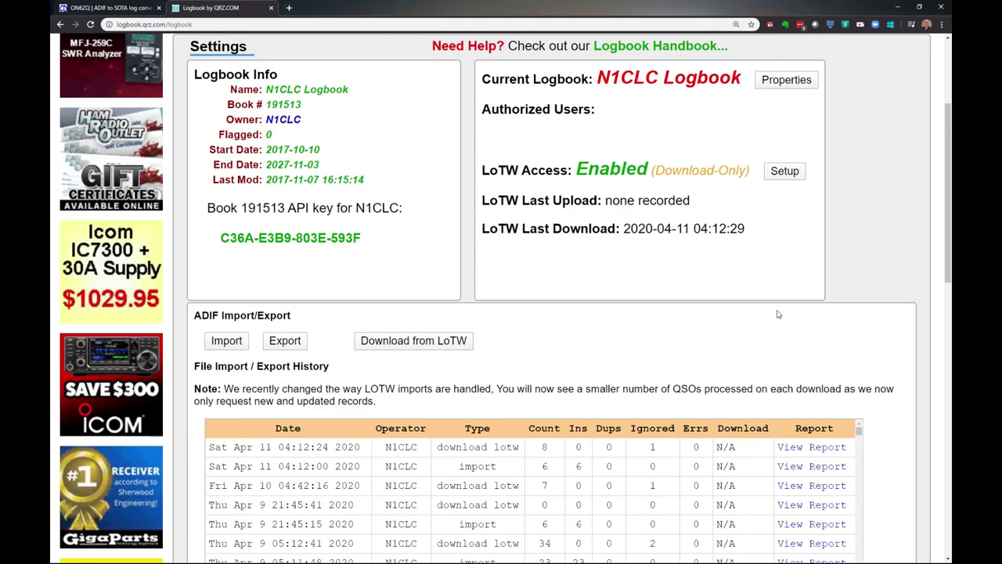
- Refresh the logbook and review the newly imported contacts in the QSO list
{"action": "scroll", "coordinate": [783, 309], "scroll_direction": "up", "scroll_amount": 3}
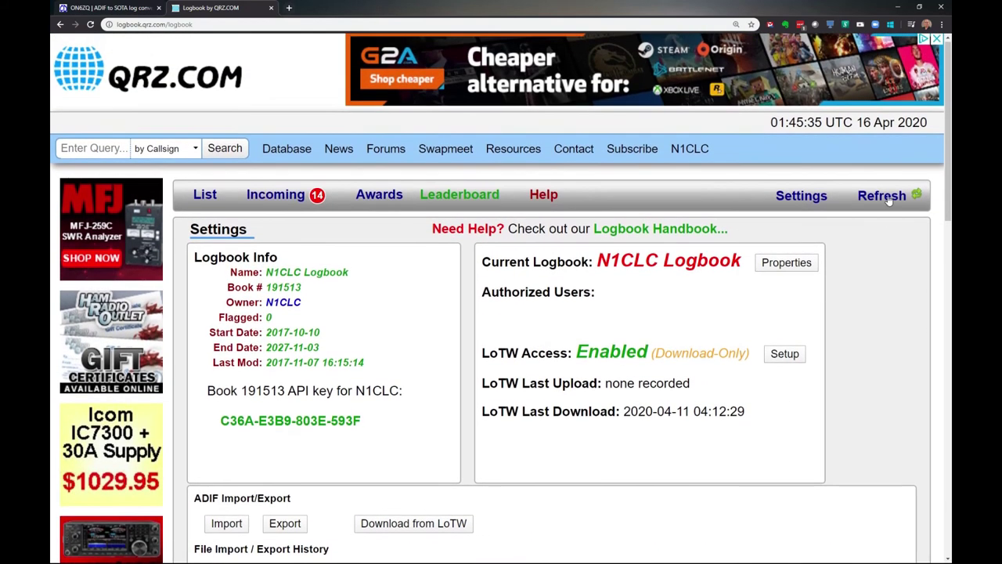
{"action": "left_click", "coordinate": [887, 199]}
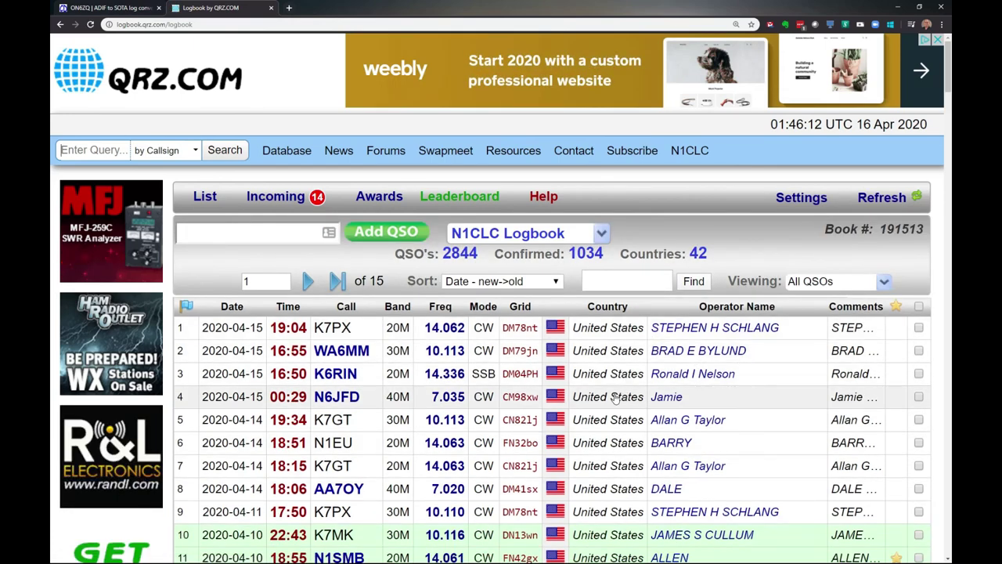
{"action": "scroll", "coordinate": [627, 384], "scroll_direction": "down", "scroll_amount": 2}
{"action": "scroll", "coordinate": [616, 399], "scroll_direction": "up", "scroll_amount": 2}
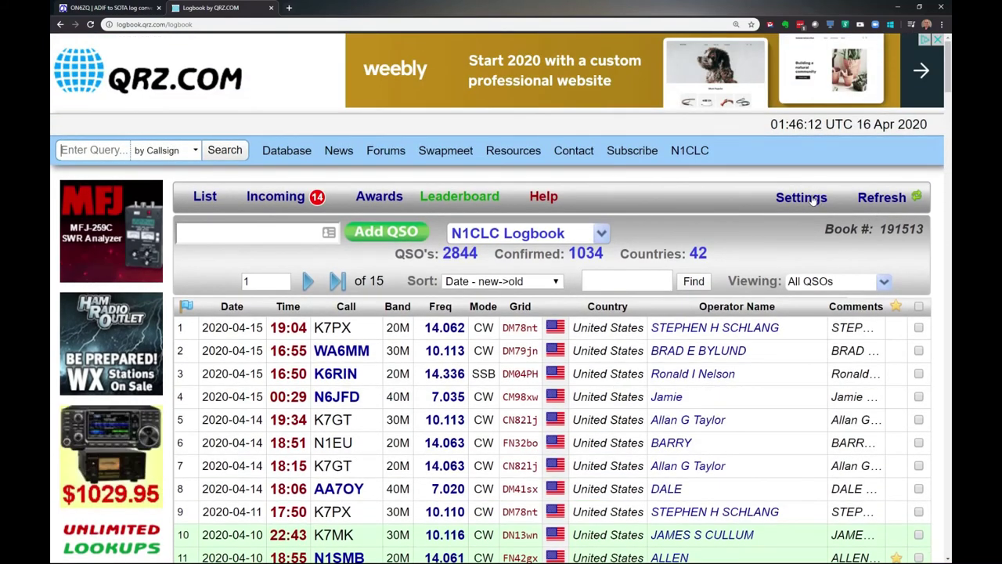
- From the logbook settings, download confirmations from LoTW, supplying the LoTW website login password
{"action": "left_click", "coordinate": [814, 200]}
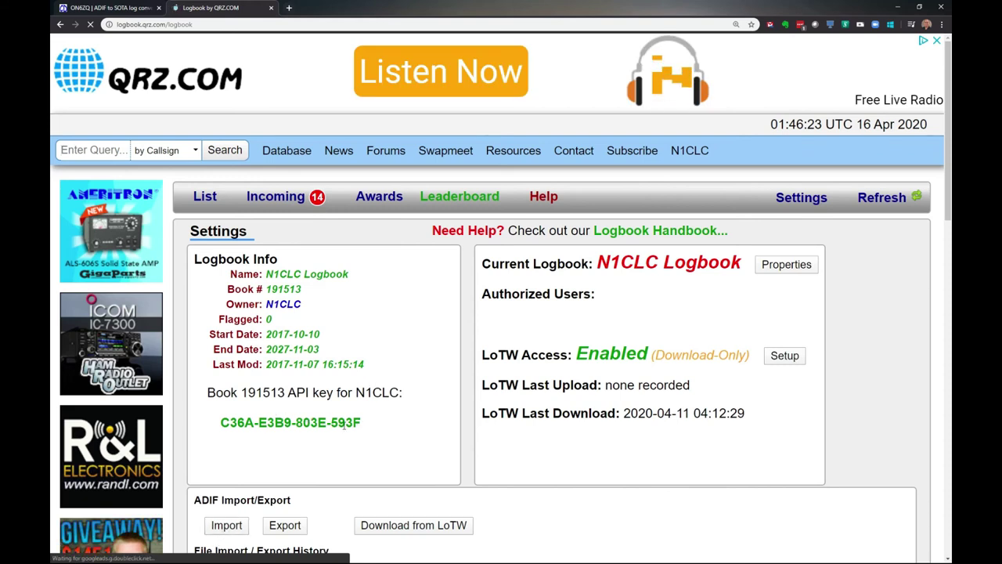
{"action": "scroll", "coordinate": [365, 475], "scroll_direction": "down", "scroll_amount": 1}
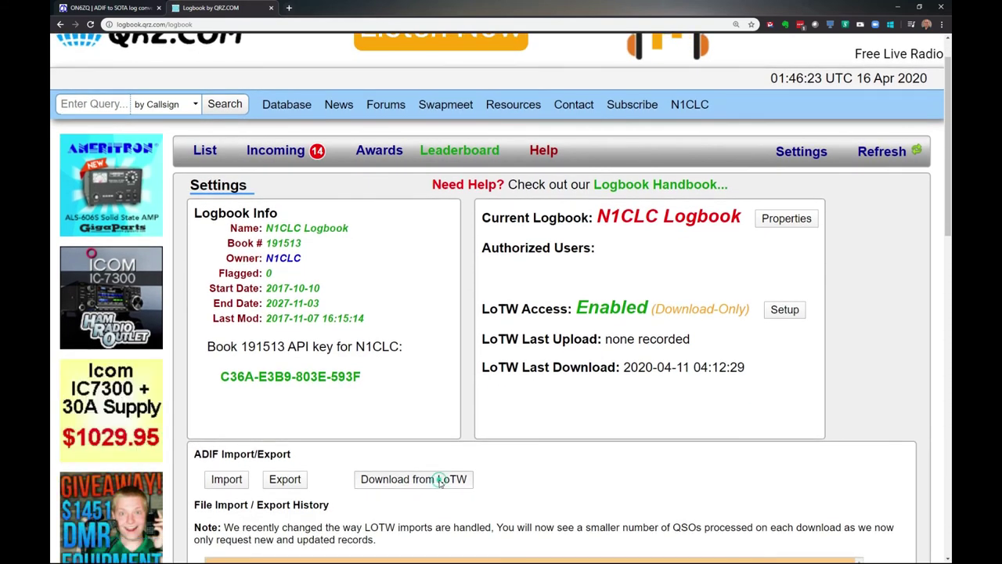
{"action": "left_click", "coordinate": [440, 479]}
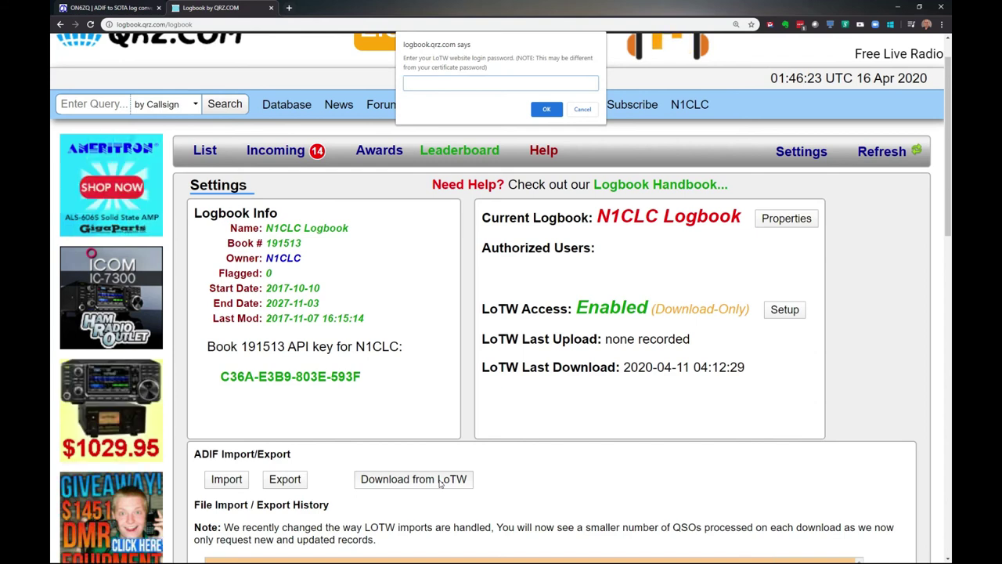
{"action": "key", "text": "Return"}
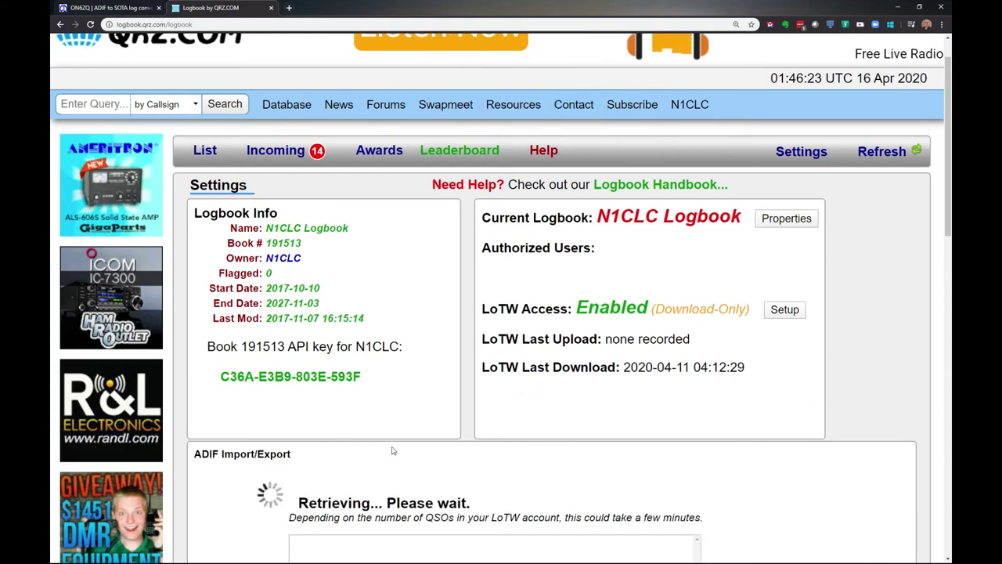
{"action": "scroll", "coordinate": [614, 462], "scroll_direction": "down", "scroll_amount": 2}
{"action": "scroll", "coordinate": [627, 439], "scroll_direction": "down", "scroll_amount": 1}
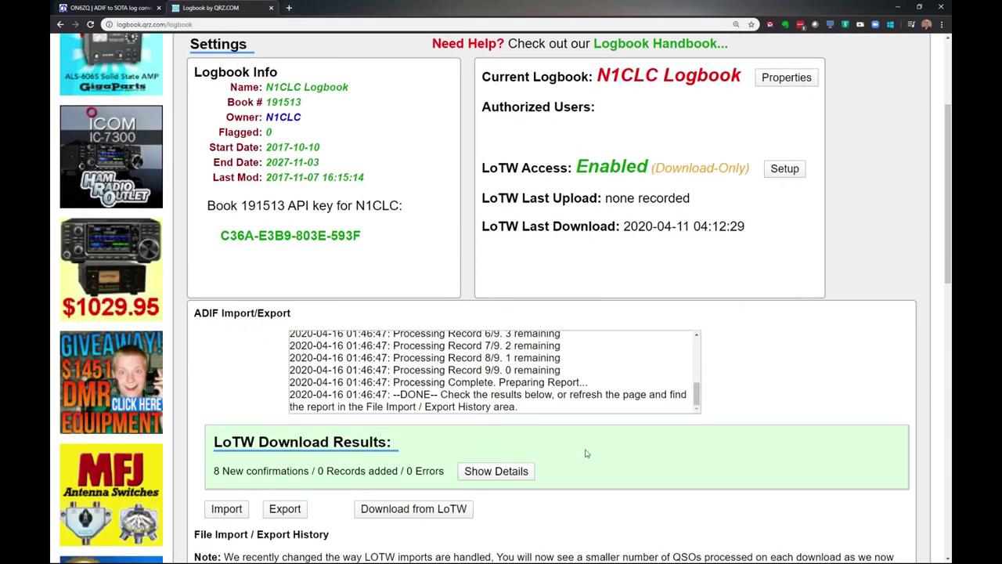
- Refresh the logbook and inspect the confirmation details of the starred 2020-04-10 contacts in rows 10 and 11
{"action": "scroll", "coordinate": [586, 391], "scroll_direction": "up", "scroll_amount": 3}
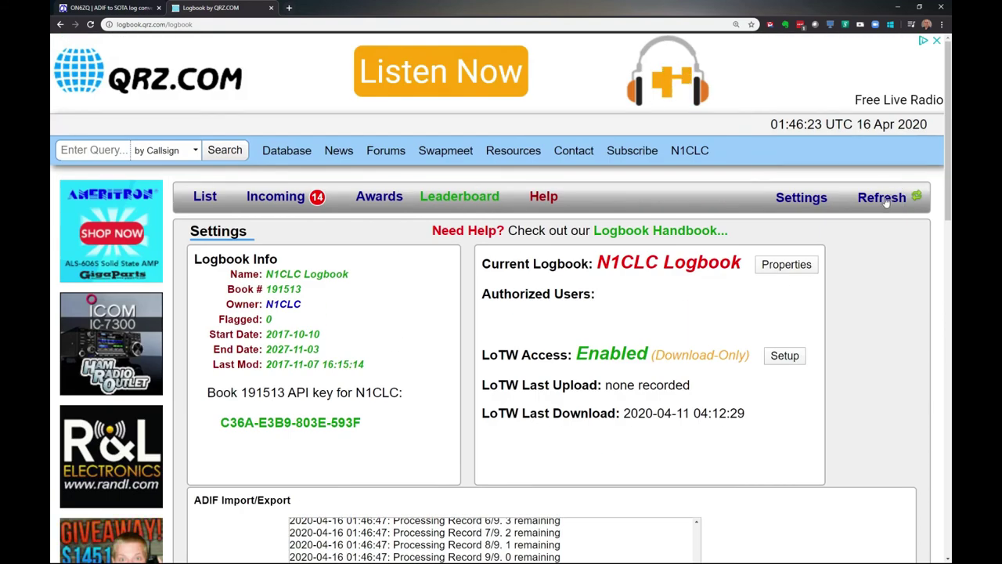
{"action": "left_click", "coordinate": [885, 200]}
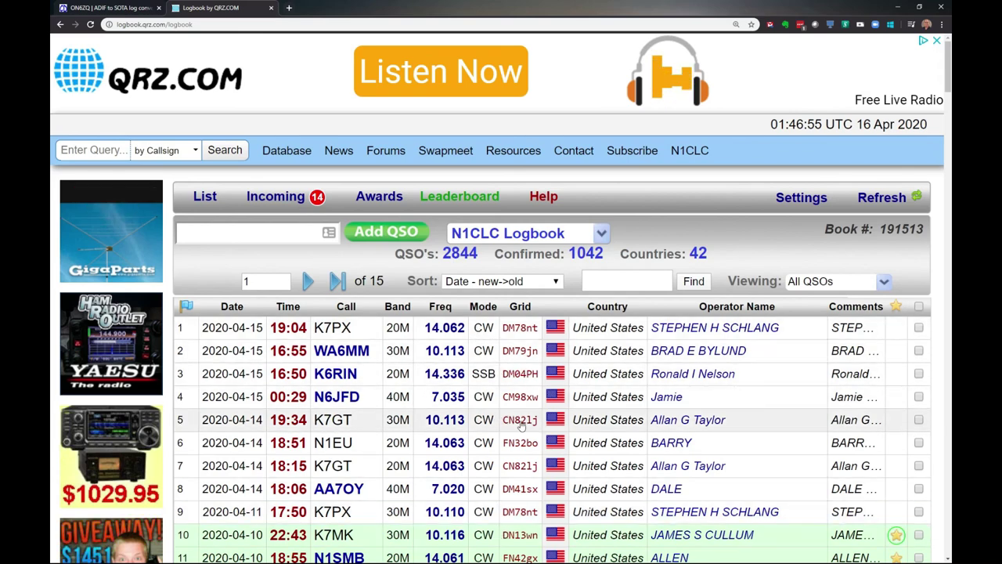
{"action": "scroll", "coordinate": [553, 464], "scroll_direction": "down", "scroll_amount": 1}
{"action": "scroll", "coordinate": [553, 464], "scroll_direction": "down", "scroll_amount": 5}
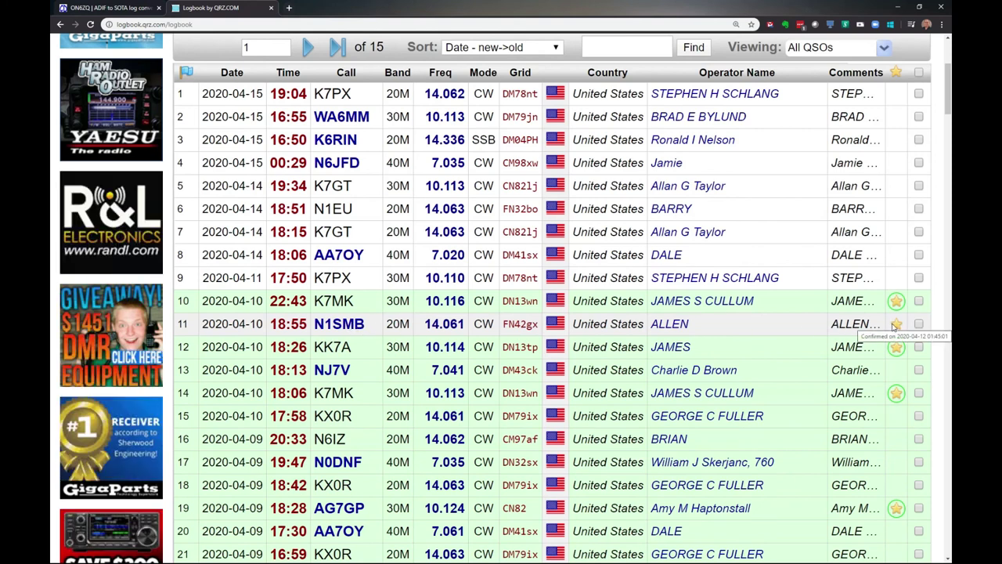
{"action": "mouse_move", "coordinate": [896, 324]}
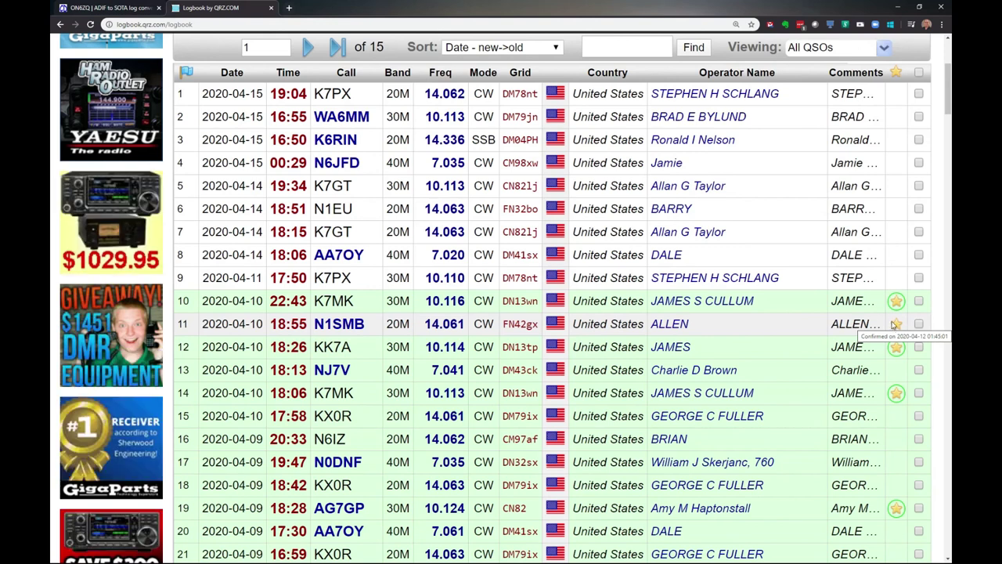
{"action": "mouse_move", "coordinate": [892, 306]}
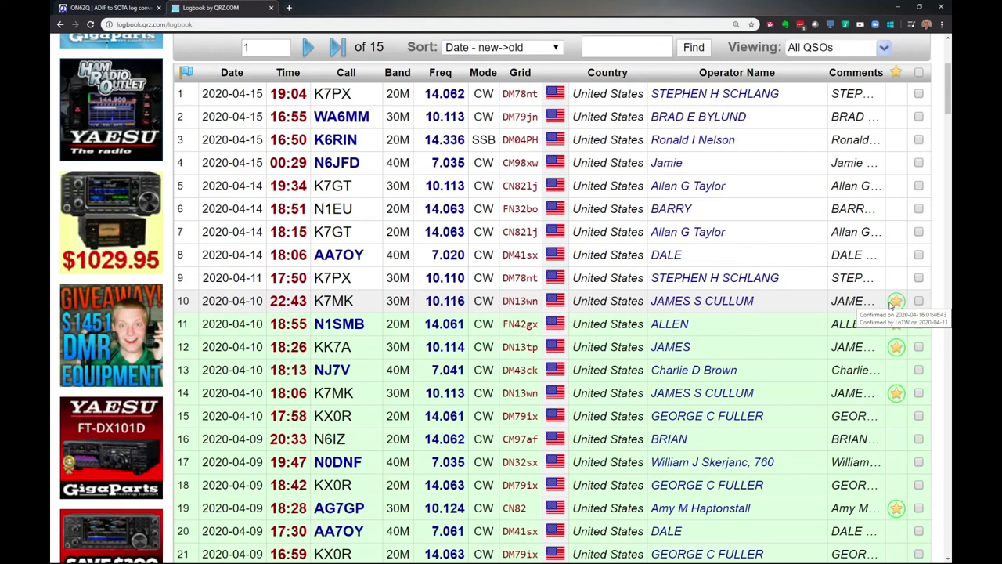